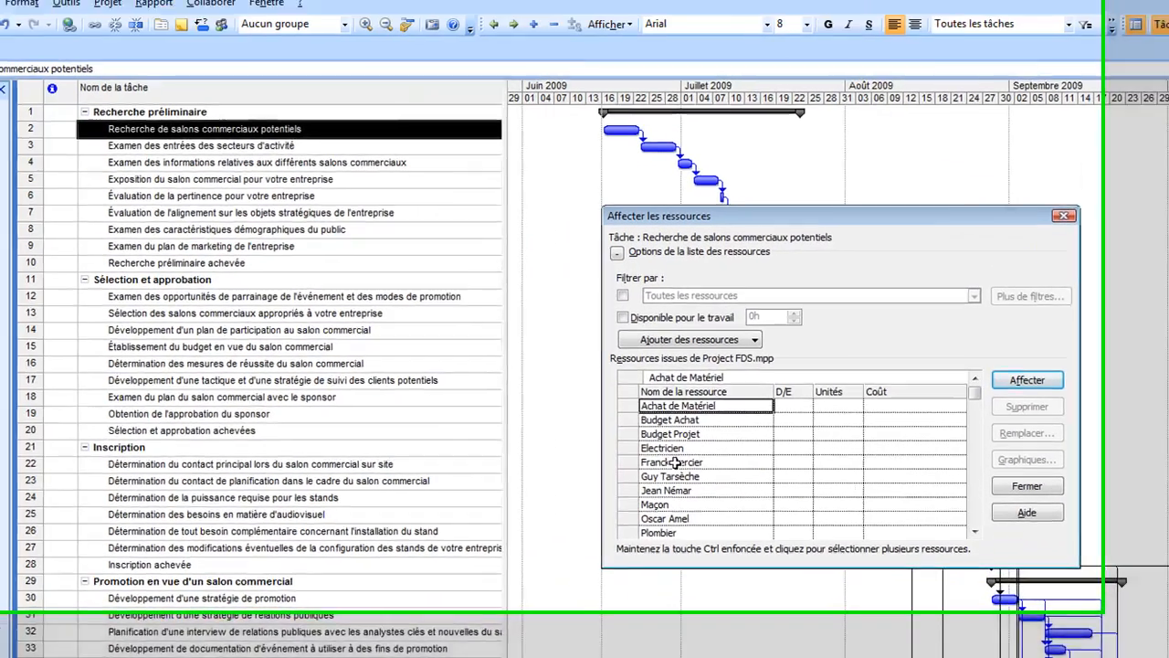
# Assign the person listed just below Electricien to tasks 2, 3 and 4 of Recherche préliminaire
pyautogui.click(481, 305)
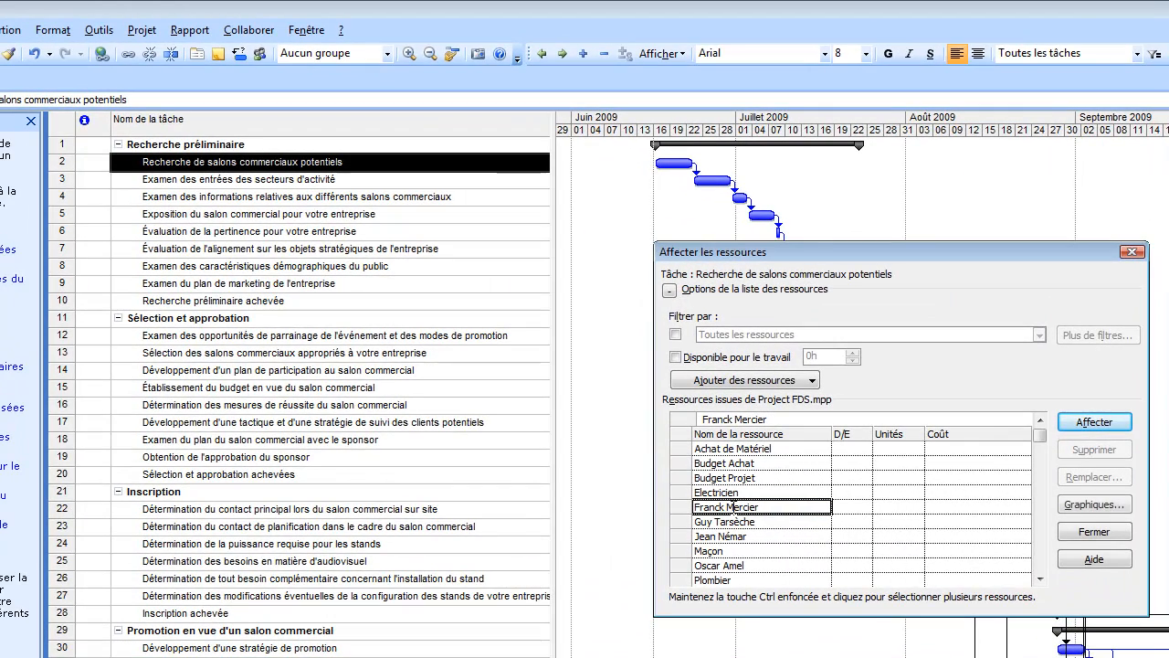
pyautogui.click(1095, 422)
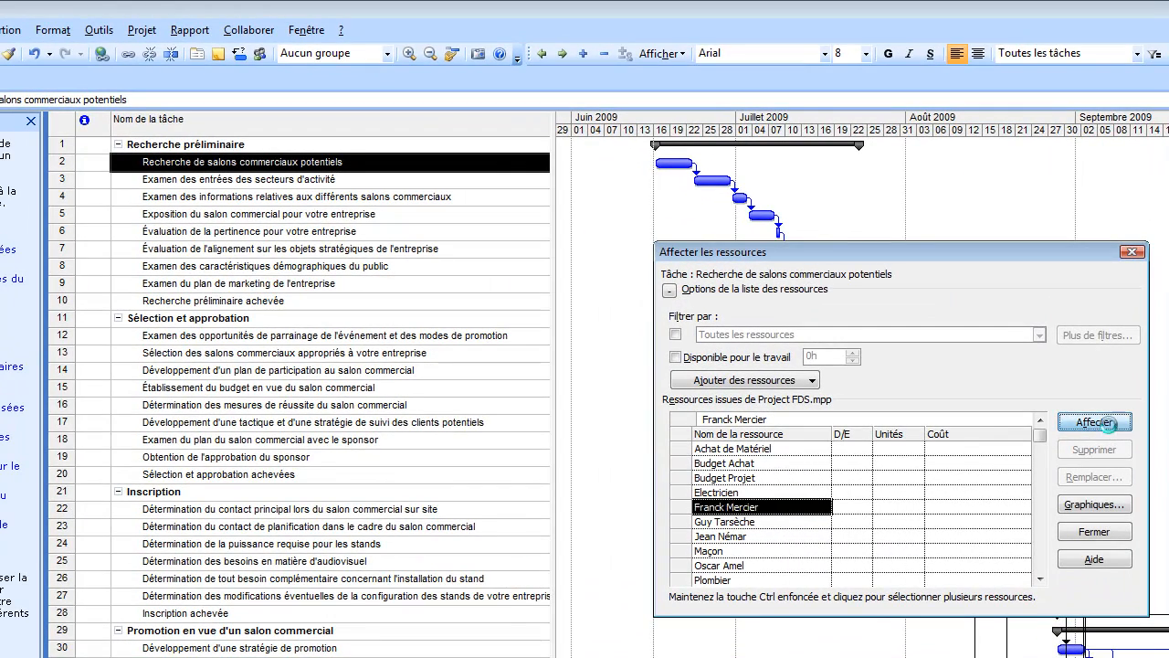
pyautogui.moveTo(290, 181); pyautogui.dragTo(289, 196)
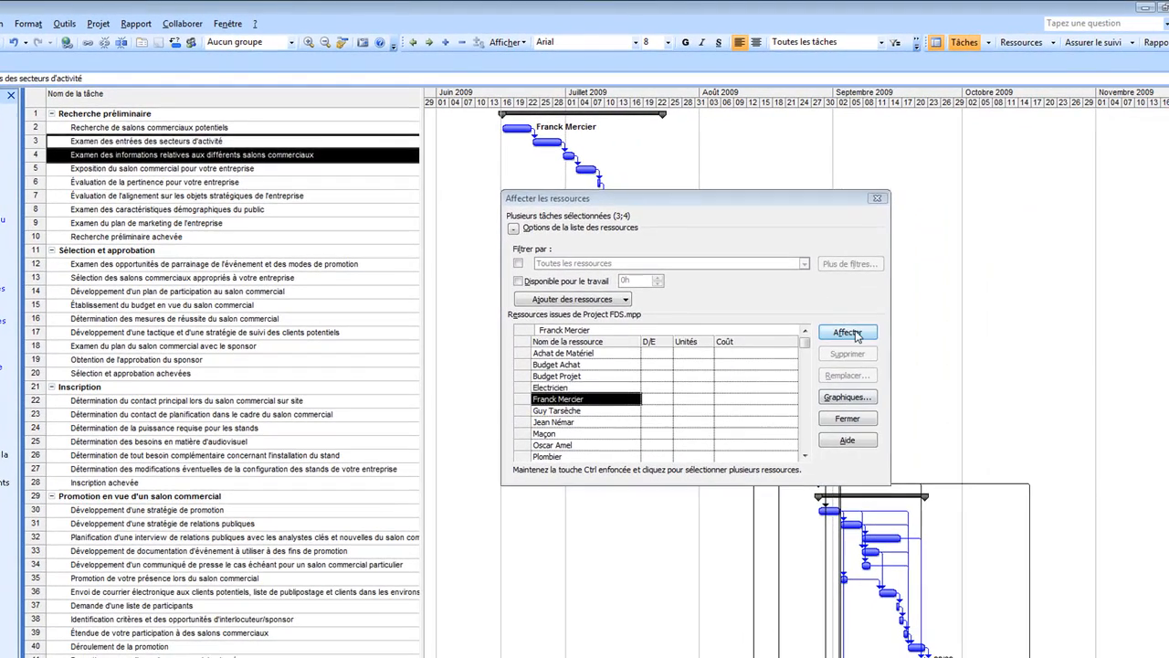
pyautogui.click(1101, 423)
# Assign the three people listed between Electricien and Maçon to tasks 5 to 9 of Recherche préliminaire
pyautogui.moveTo(640, 190); pyautogui.dragTo(874, 183)
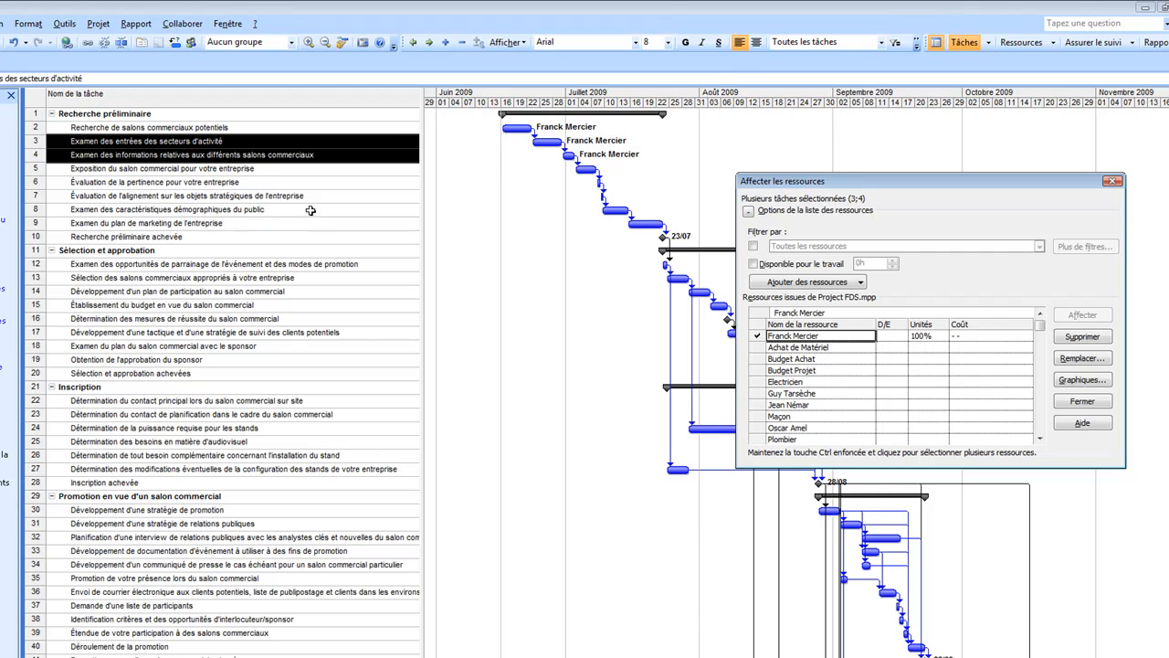
pyautogui.moveTo(219, 171); pyautogui.dragTo(217, 223)
pyautogui.click(853, 384)
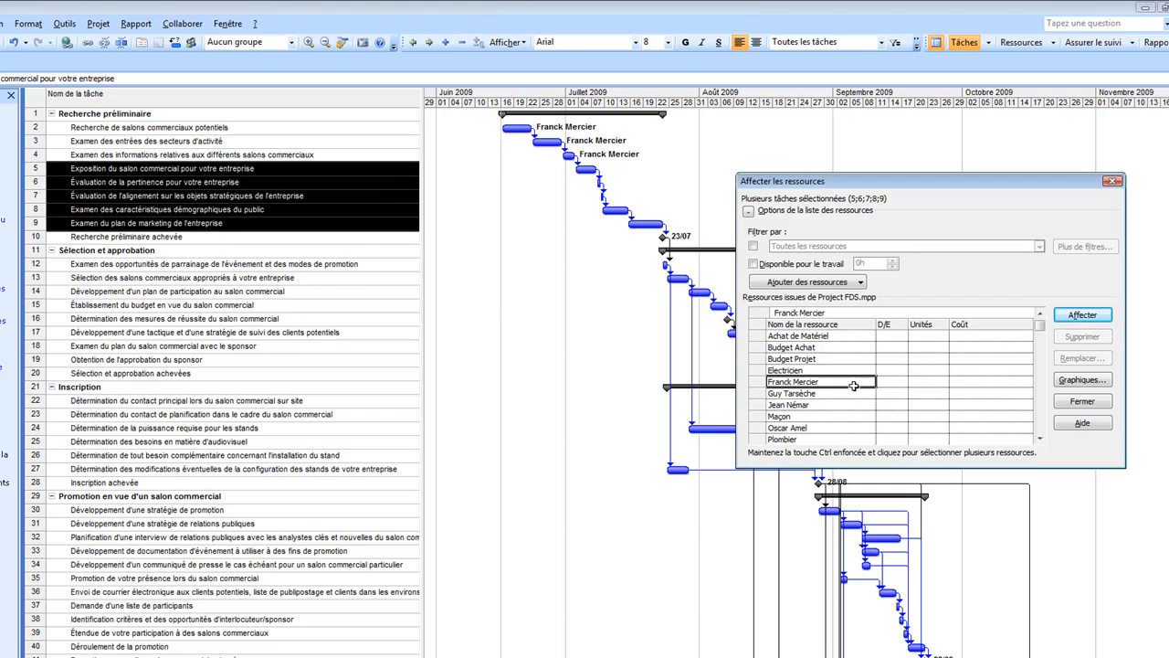
pyautogui.moveTo(854, 383); pyautogui.dragTo(854, 405)
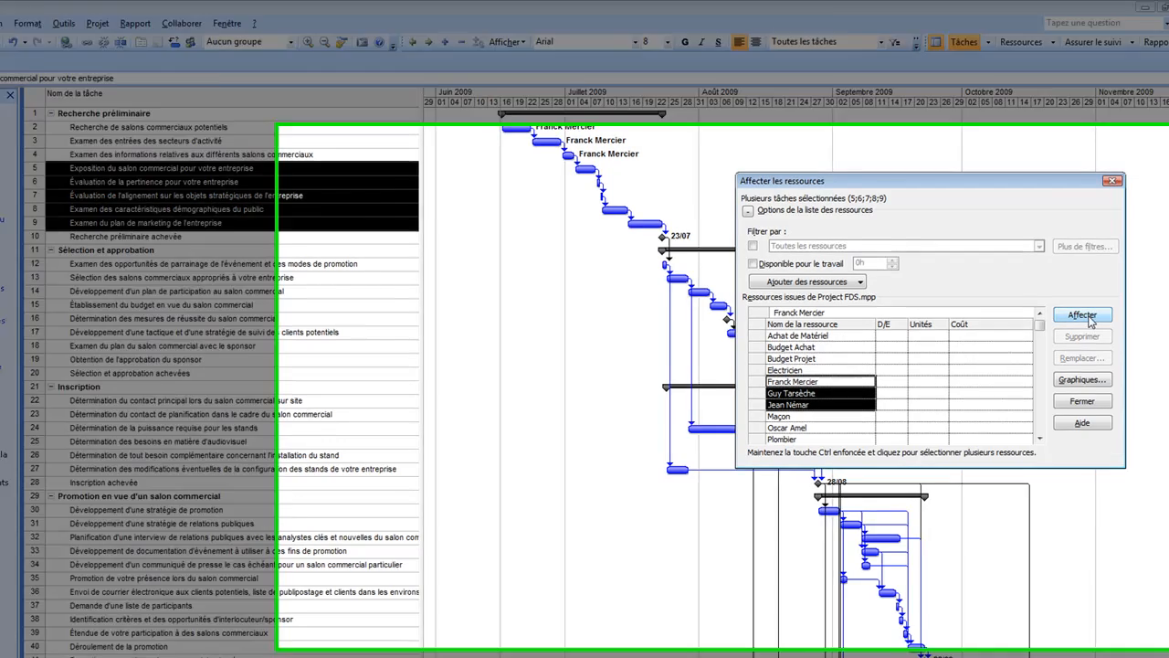
pyautogui.click(1083, 316)
pyautogui.moveTo(921, 185); pyautogui.dragTo(635, 331)
pyautogui.moveTo(451, 259); pyautogui.dragTo(437, 267)
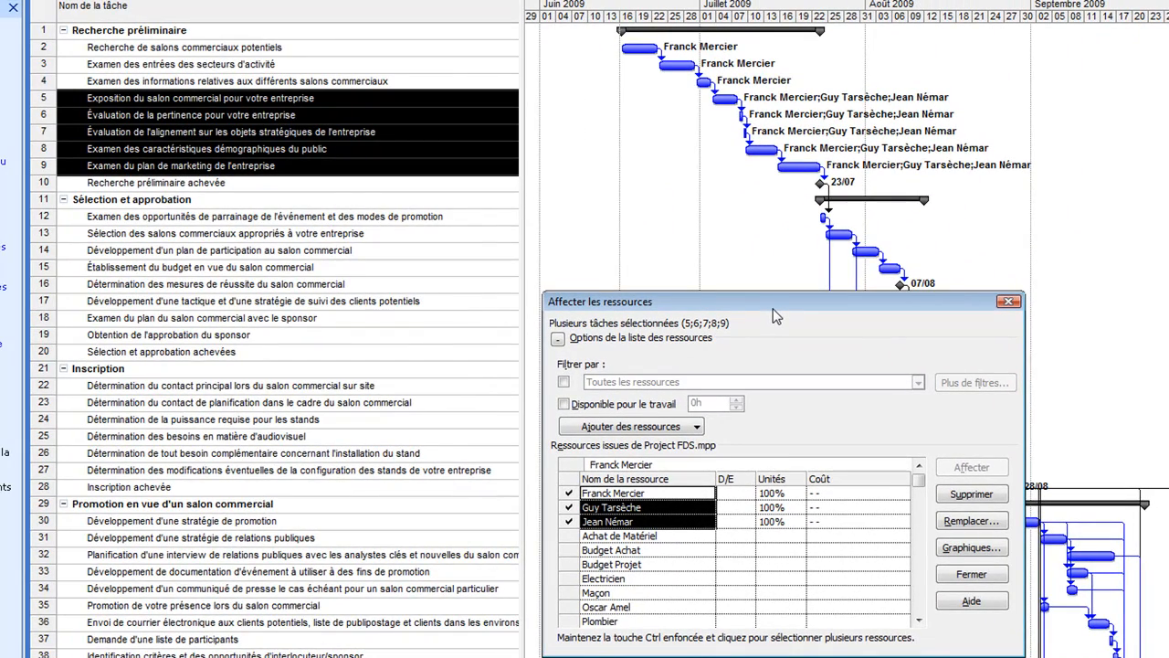
# Collapse the summary tasks Sélection et approbation, Inscription and Promotion en vue d'un salon commercial
pyautogui.click(64, 201)
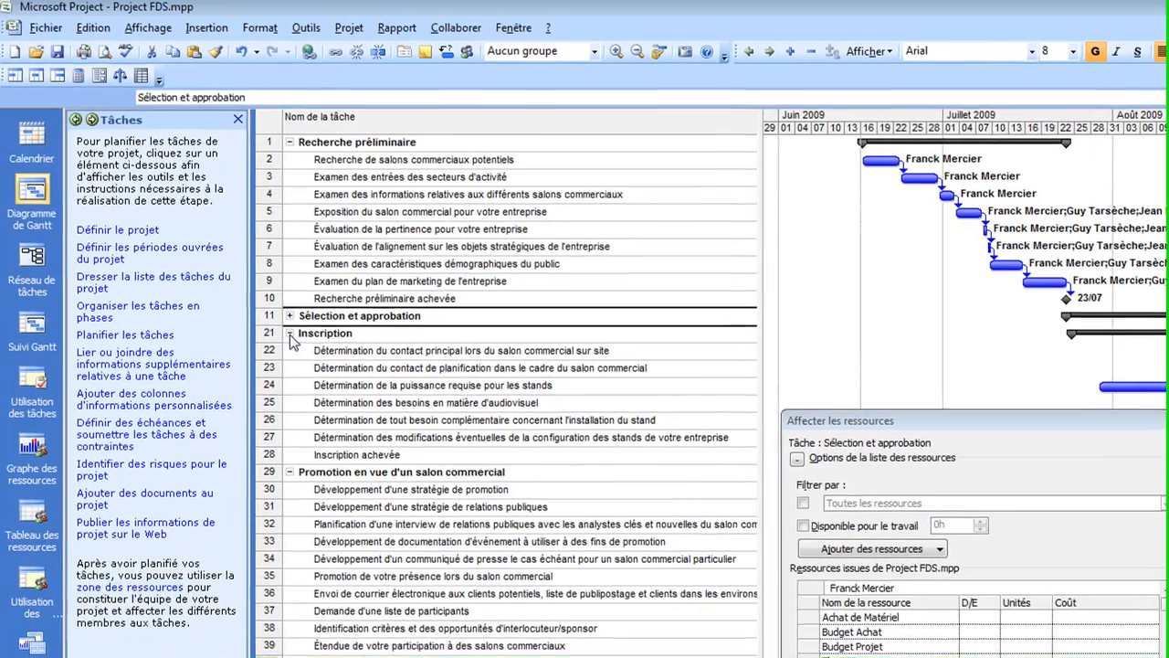
pyautogui.click(65, 223)
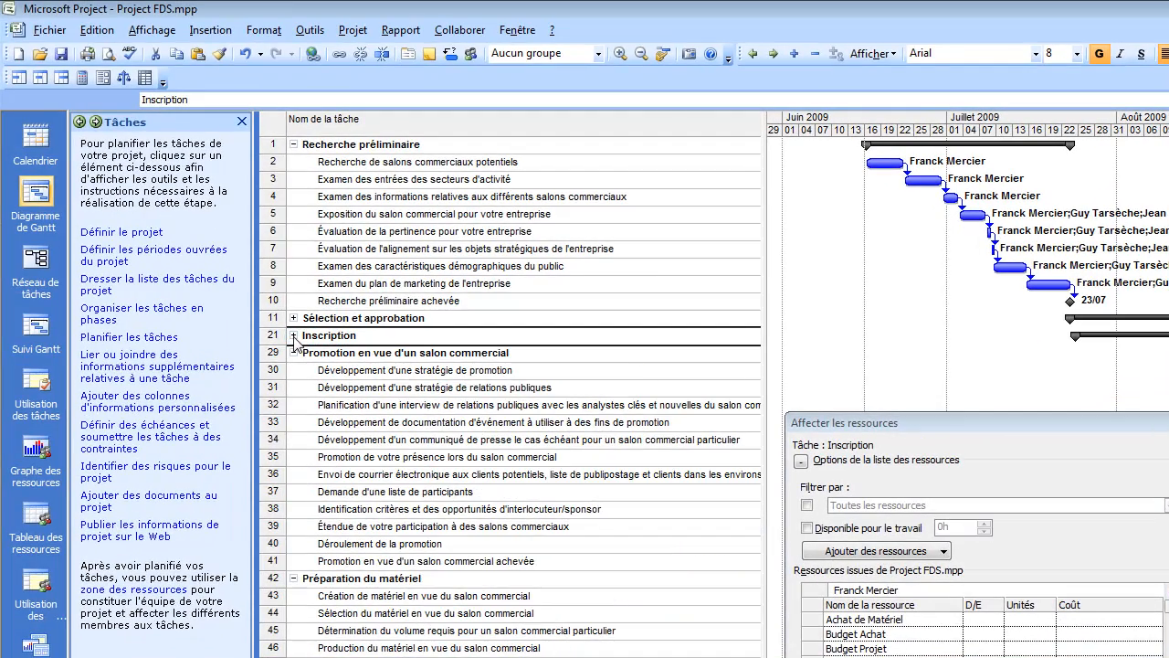
pyautogui.click(294, 353)
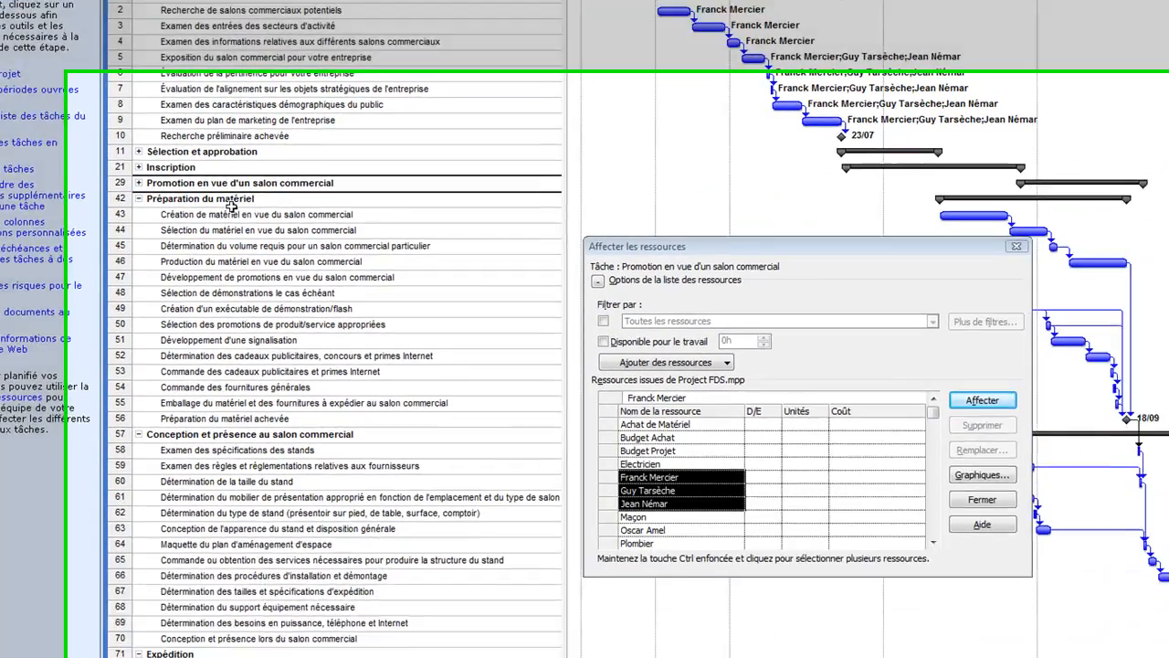
# Assign the Electricien and Maçon resources to tasks 43 to 46 of Préparation du matériel and close the assignment dialog
pyautogui.moveTo(611, 170); pyautogui.dragTo(851, 301)
pyautogui.moveTo(265, 147); pyautogui.dragTo(452, 178)
pyautogui.moveTo(892, 294); pyautogui.dragTo(678, 47)
pyautogui.click(629, 248)
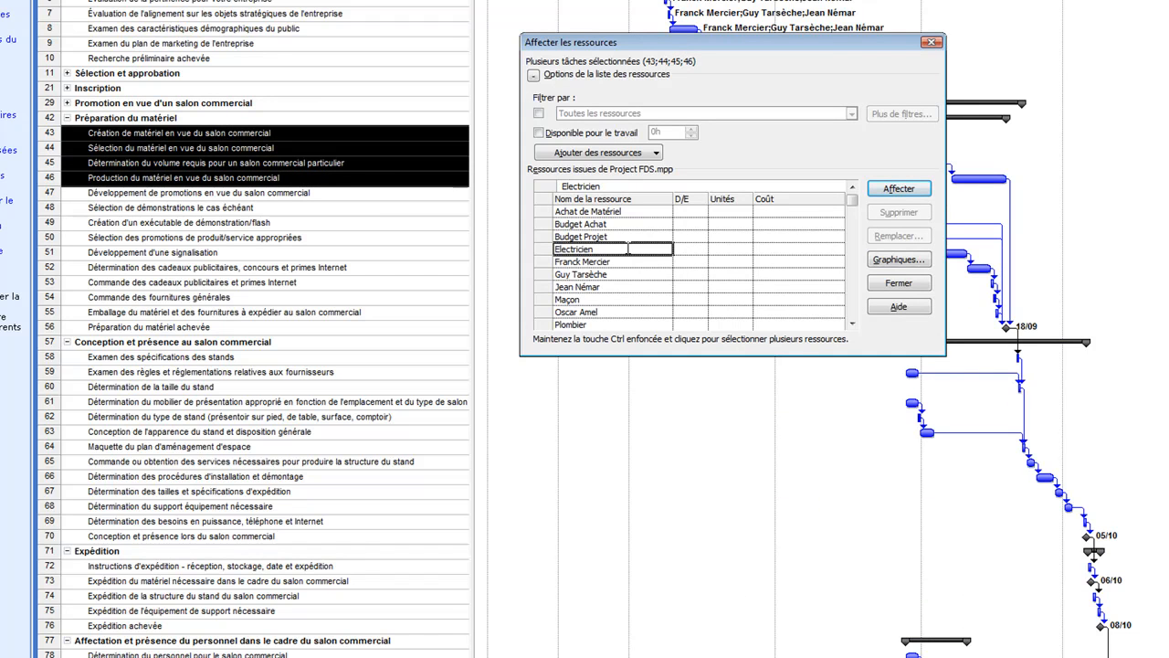
pyautogui.keyDown('ctrl'); pyautogui.click(595, 299); pyautogui.keyUp('ctrl')
pyautogui.moveTo(718, 44); pyautogui.dragTo(547, 231)
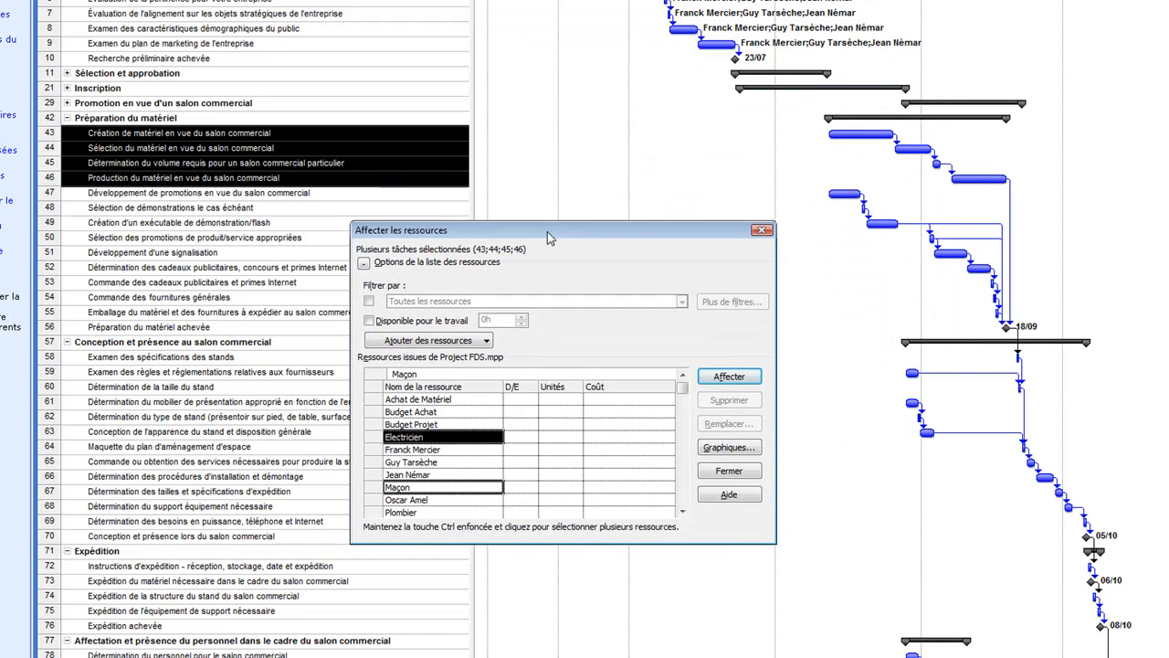
pyautogui.click(729, 377)
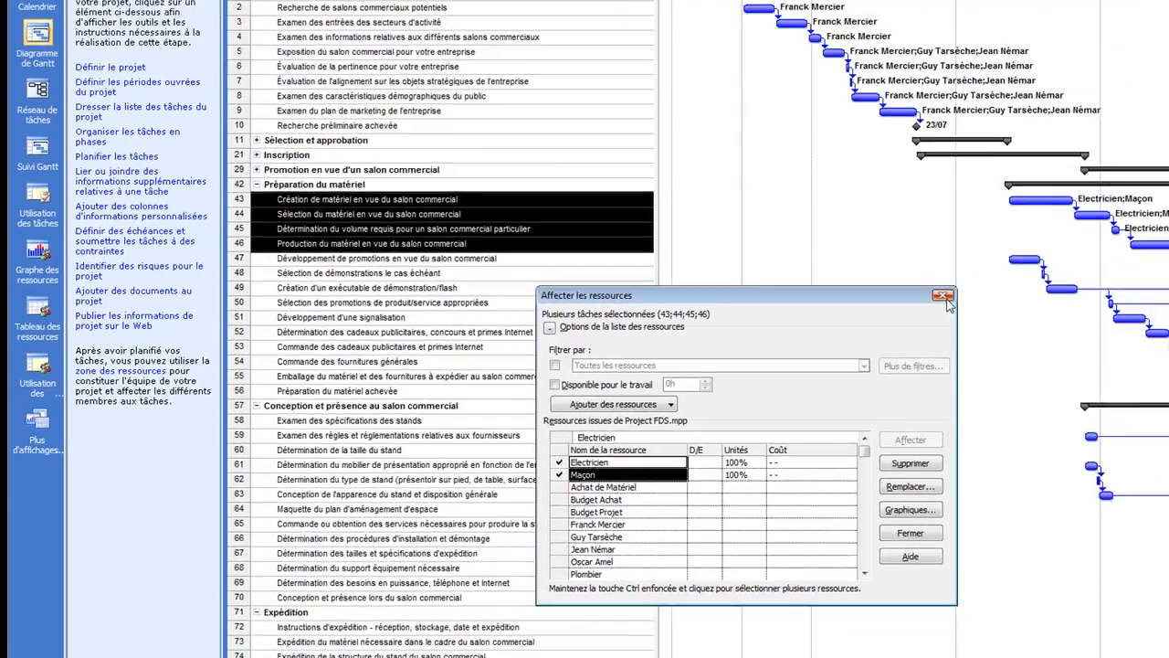
pyautogui.click(944, 297)
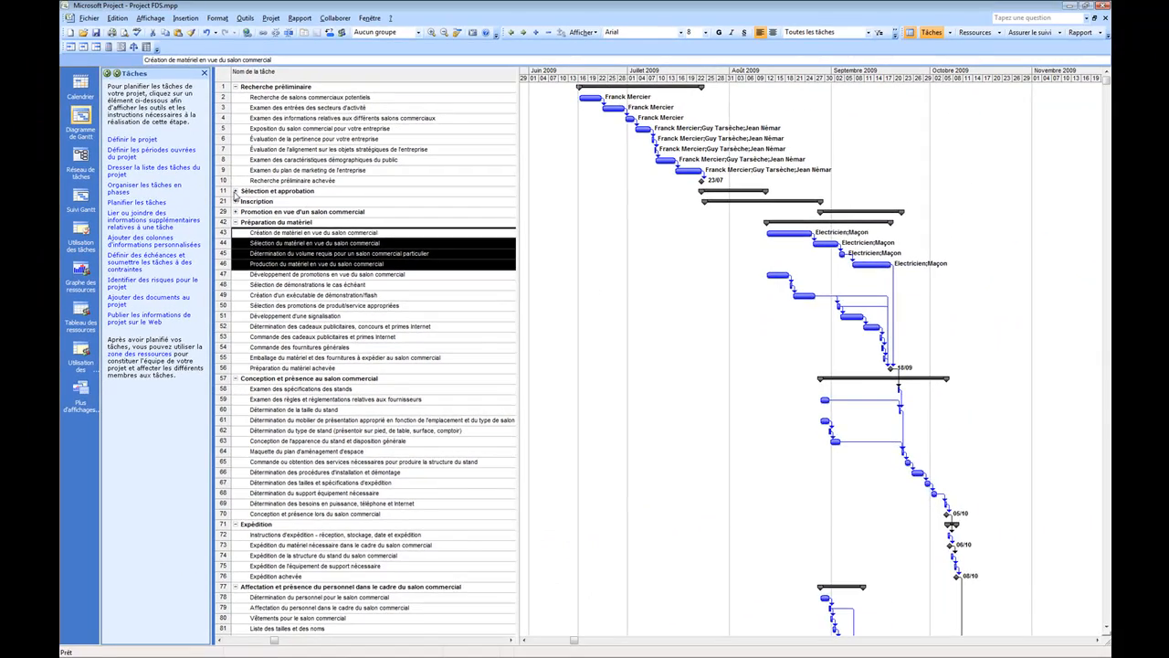
# Expand the Sélection et approbation phase and review the resources assigned to the tasks down to Préparation du matériel
pyautogui.click(235, 192)
pyautogui.click(297, 201)
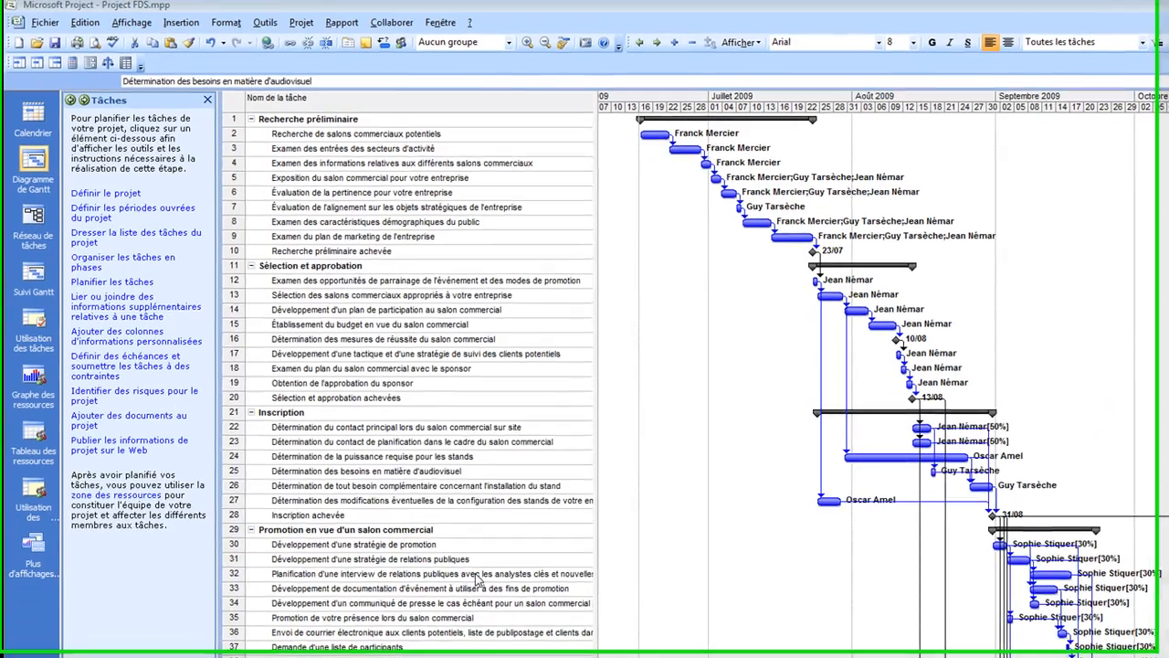
pyautogui.click(399, 413)
pyautogui.scroll(-3, 399, 413)
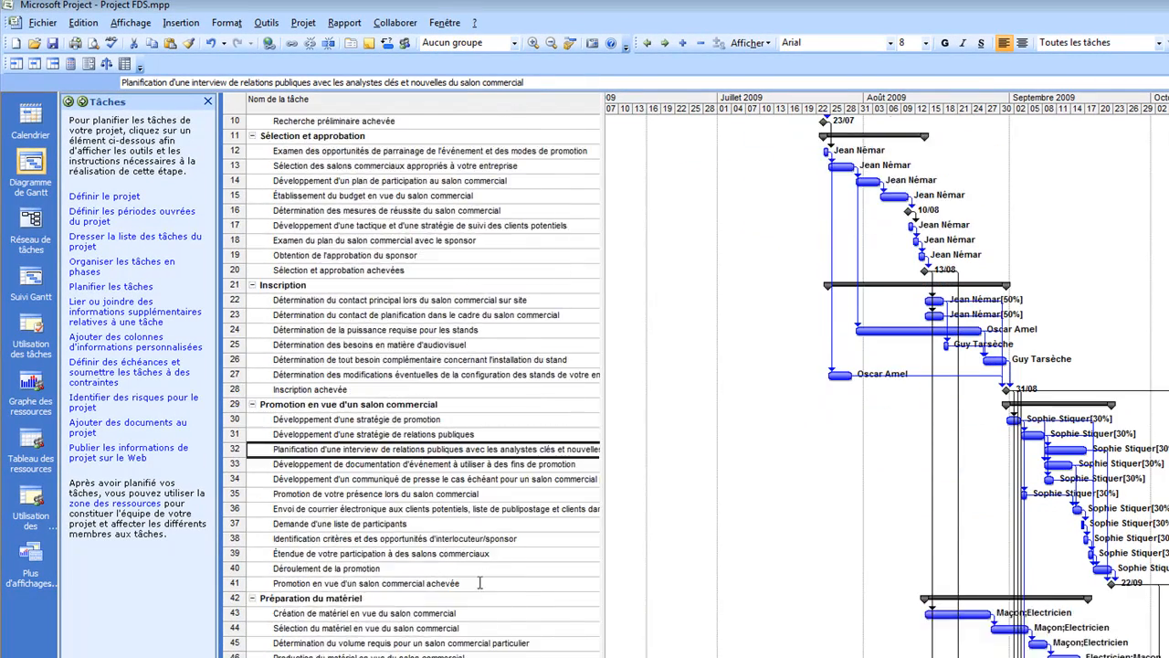
pyautogui.scroll(-3, 480, 583)
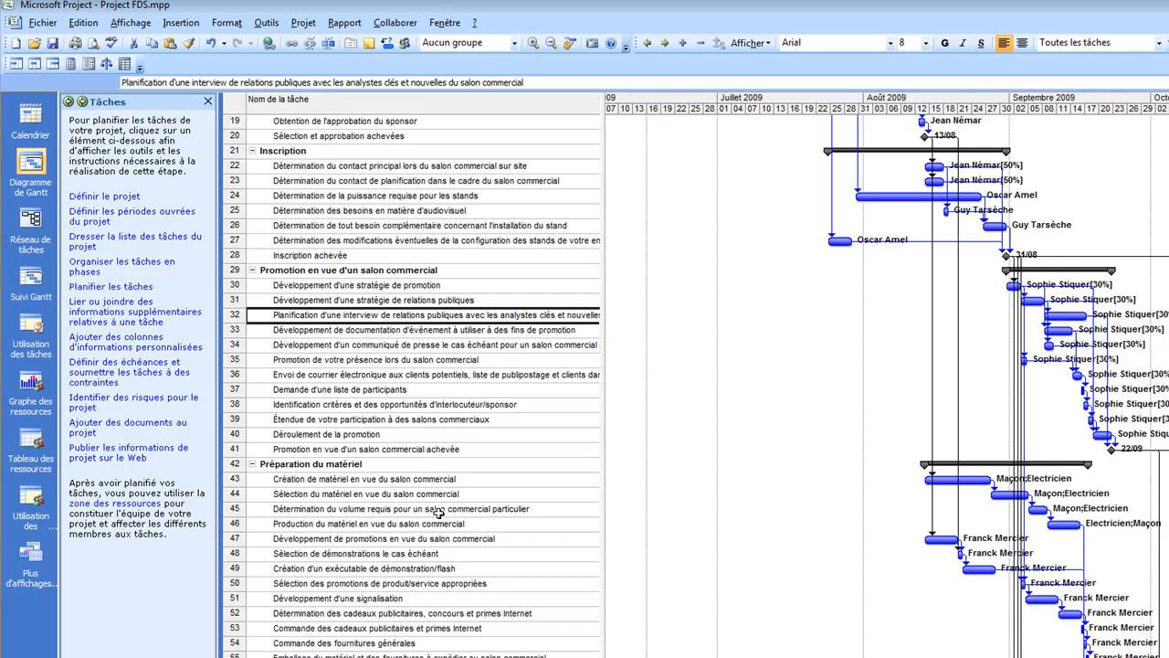
# Select tasks 43 to 46 of Préparation du matériel and open the resource assignment dialog for them
pyautogui.moveTo(454, 479); pyautogui.dragTo(458, 520)
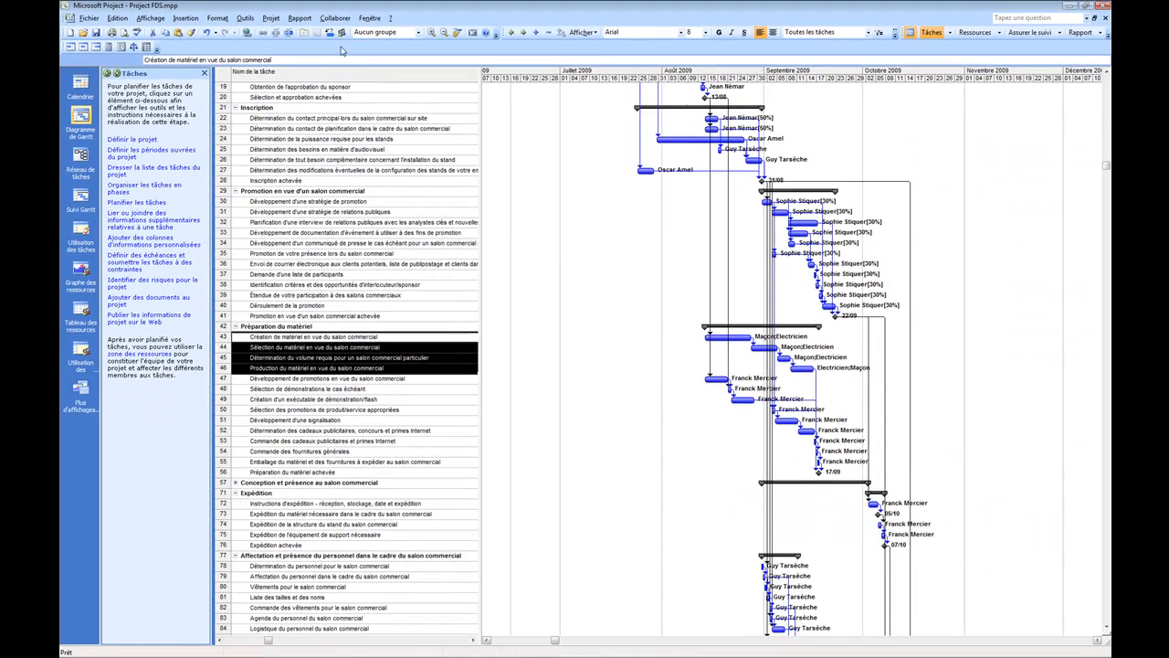
pyautogui.click(342, 33)
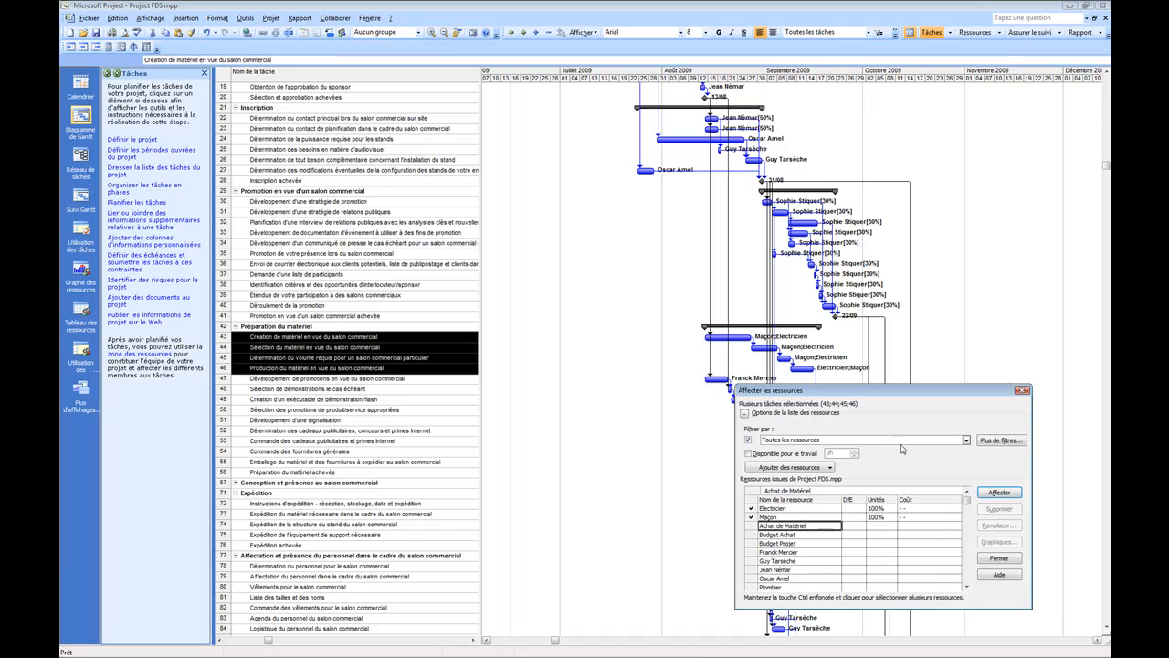
pyautogui.moveTo(904, 394); pyautogui.dragTo(691, 253)
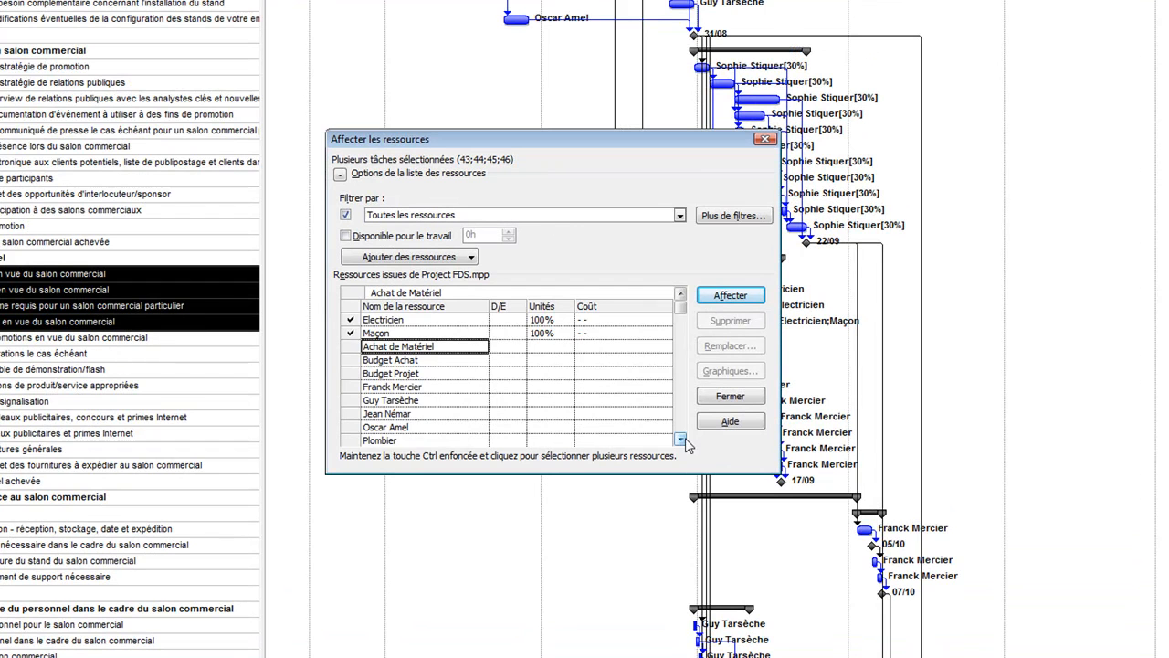
# Examine the available resources and the predefined filters offered for the resource list
pyautogui.click(681, 439)
pyautogui.click(681, 294)
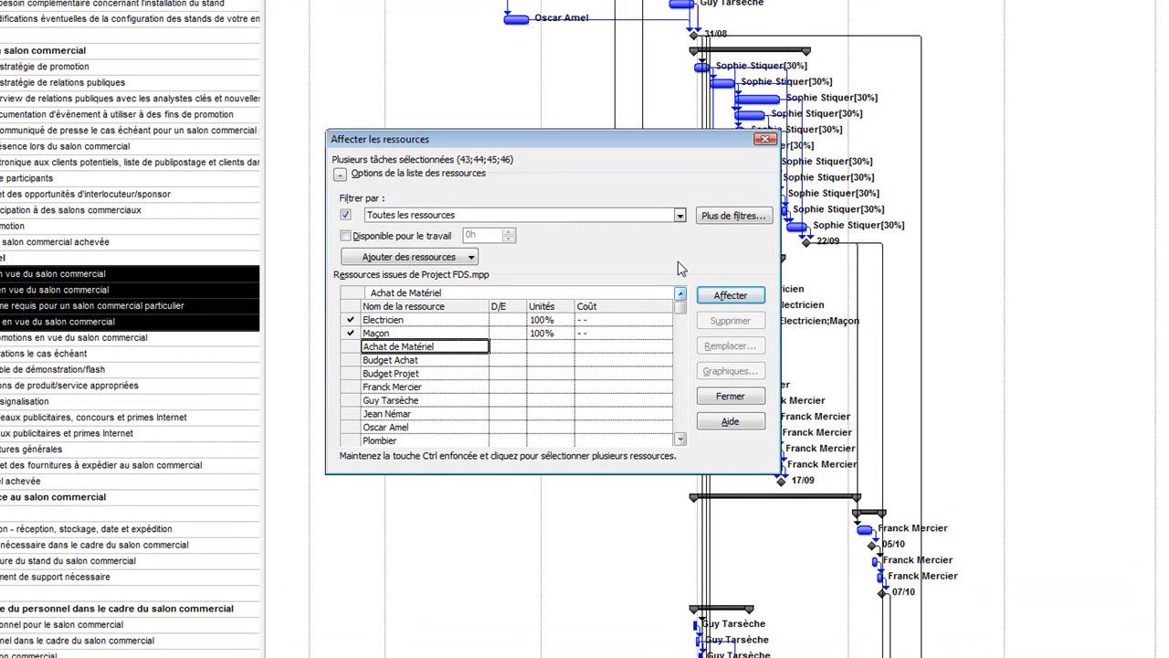
pyautogui.click(680, 215)
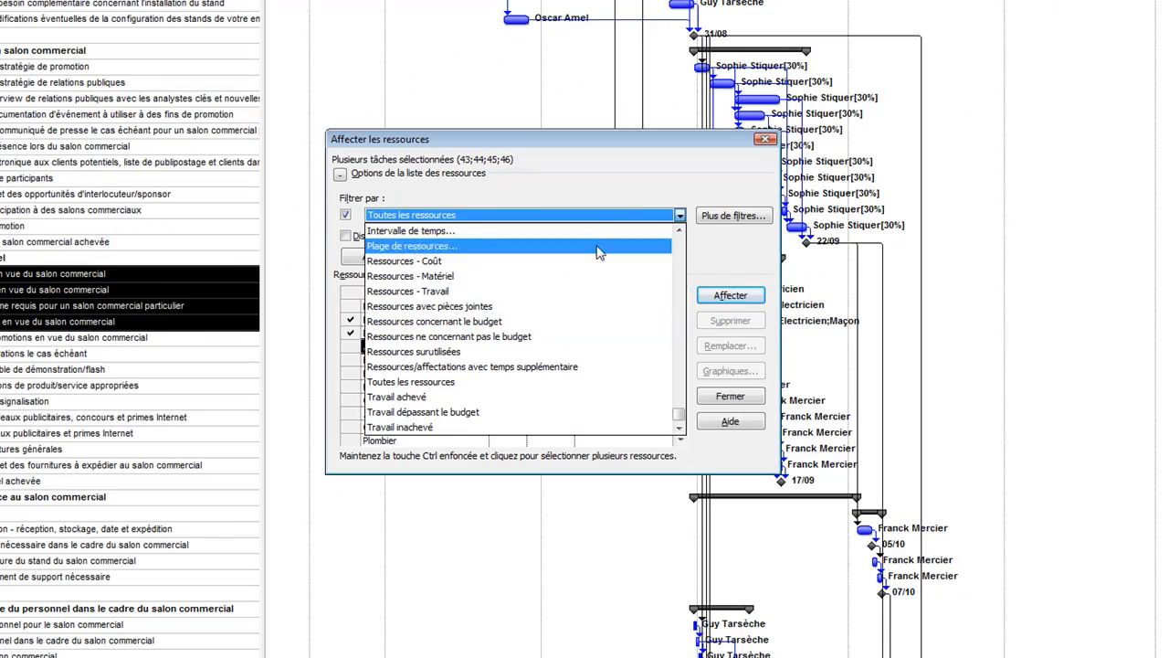
pyautogui.click(733, 51)
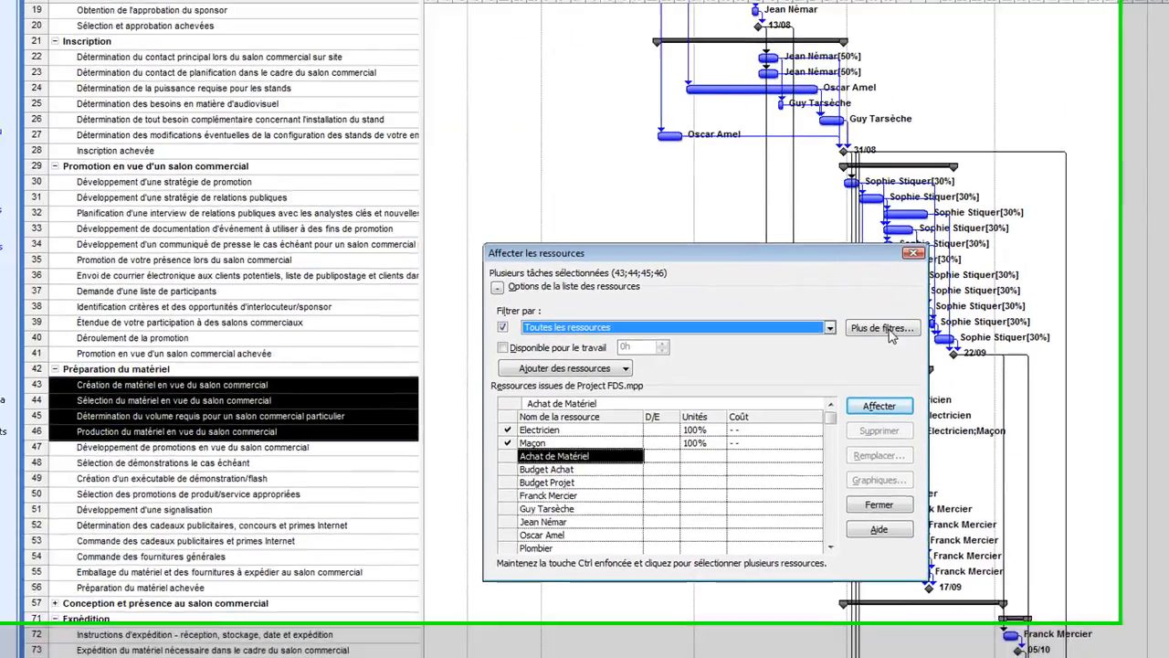
# Create a new resource filter and set its first field to Compétences (Code hiérarchique1)
pyautogui.click(888, 333)
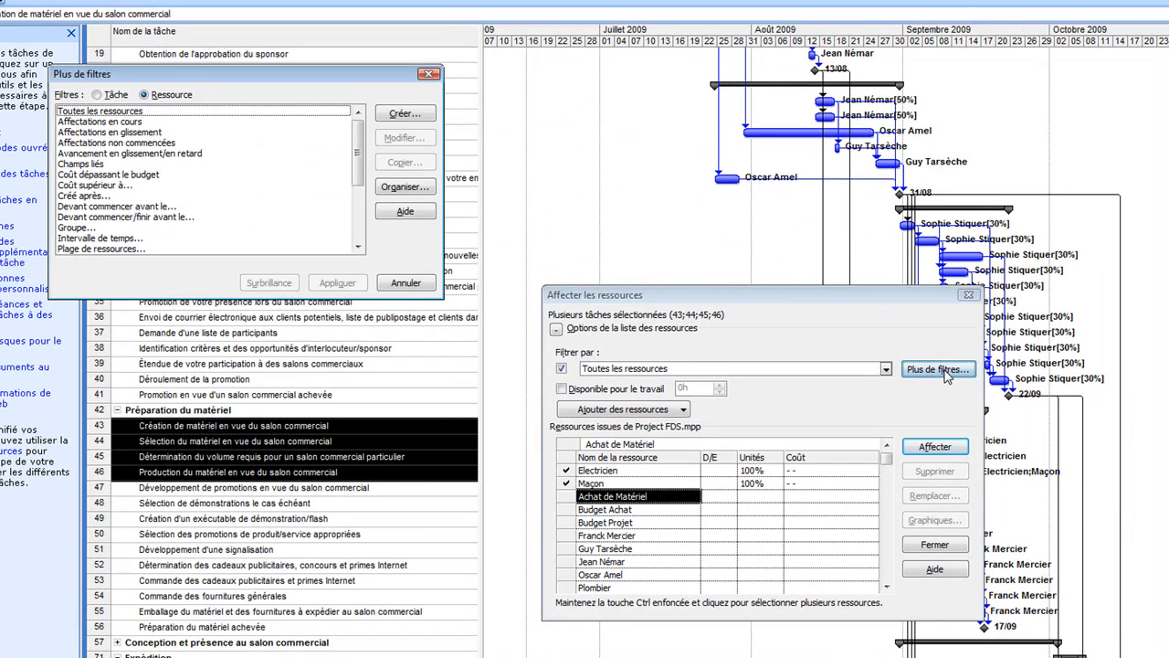
pyautogui.moveTo(363, 81); pyautogui.dragTo(781, 392)
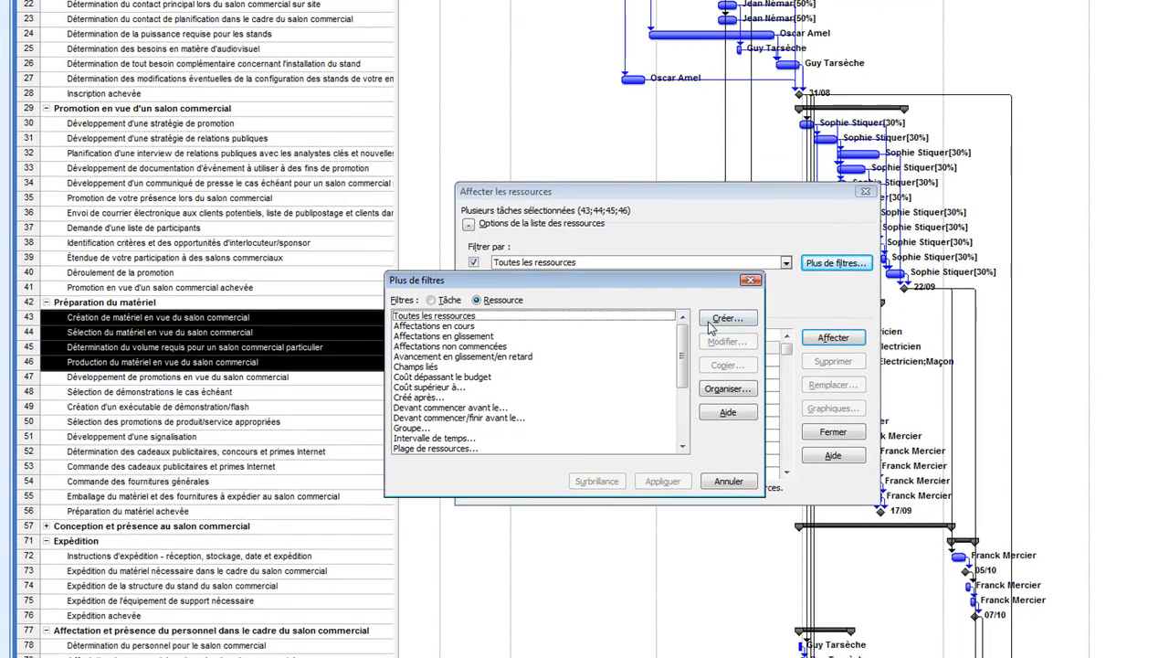
pyautogui.click(727, 319)
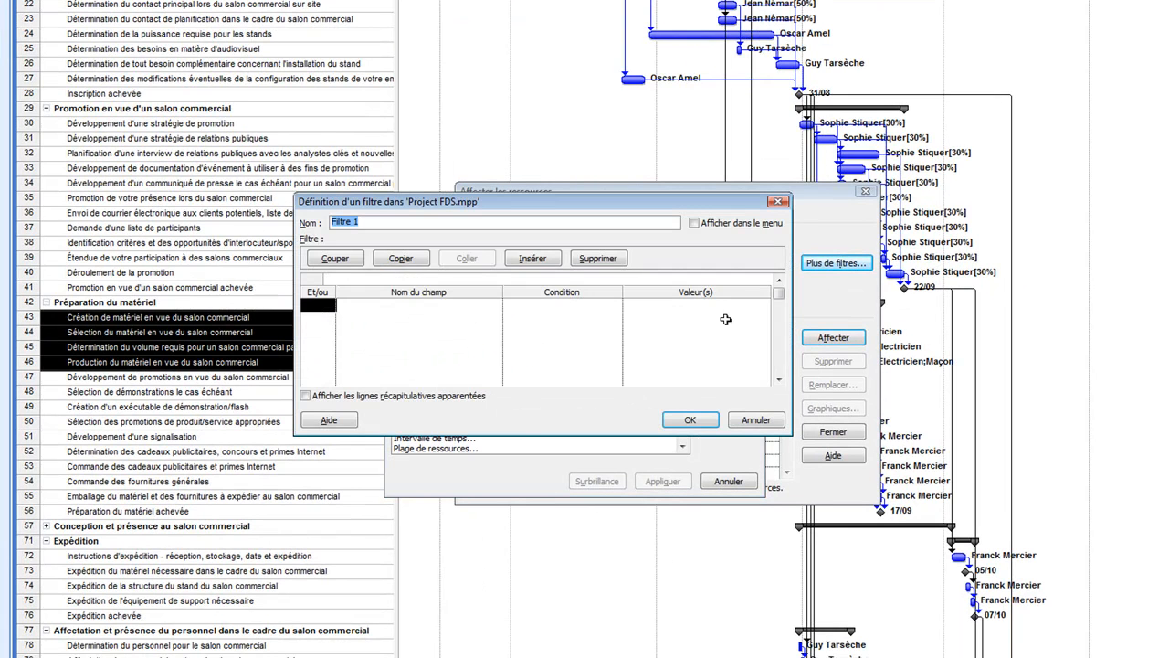
pyautogui.click(482, 307)
pyautogui.click(495, 306)
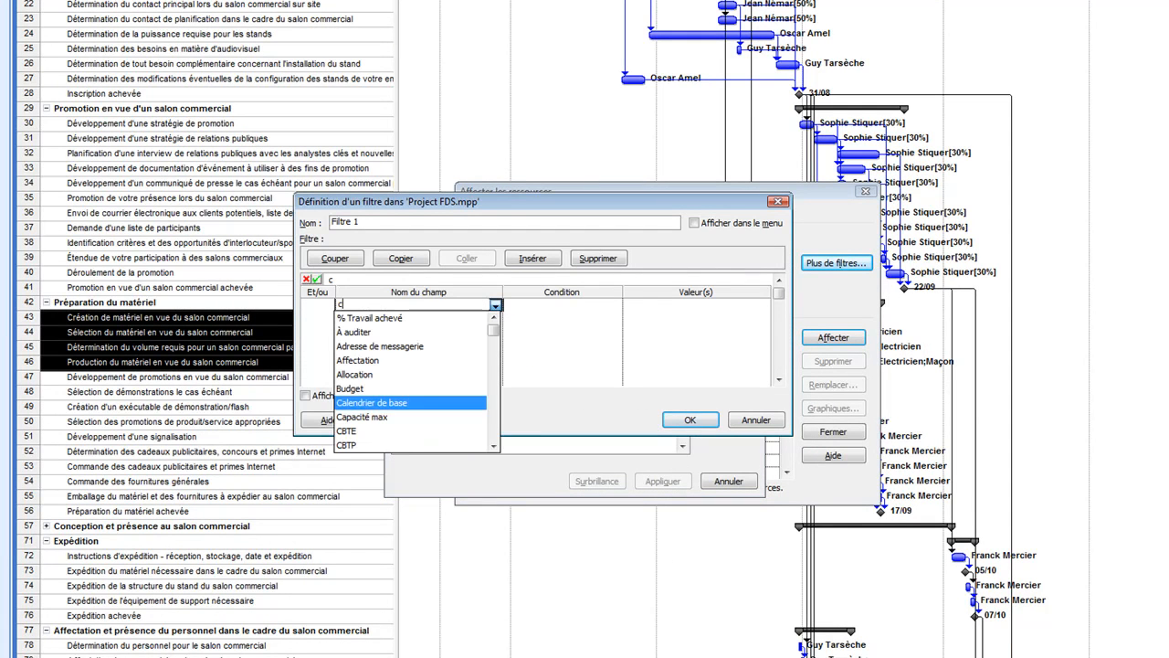
pyautogui.write('com')
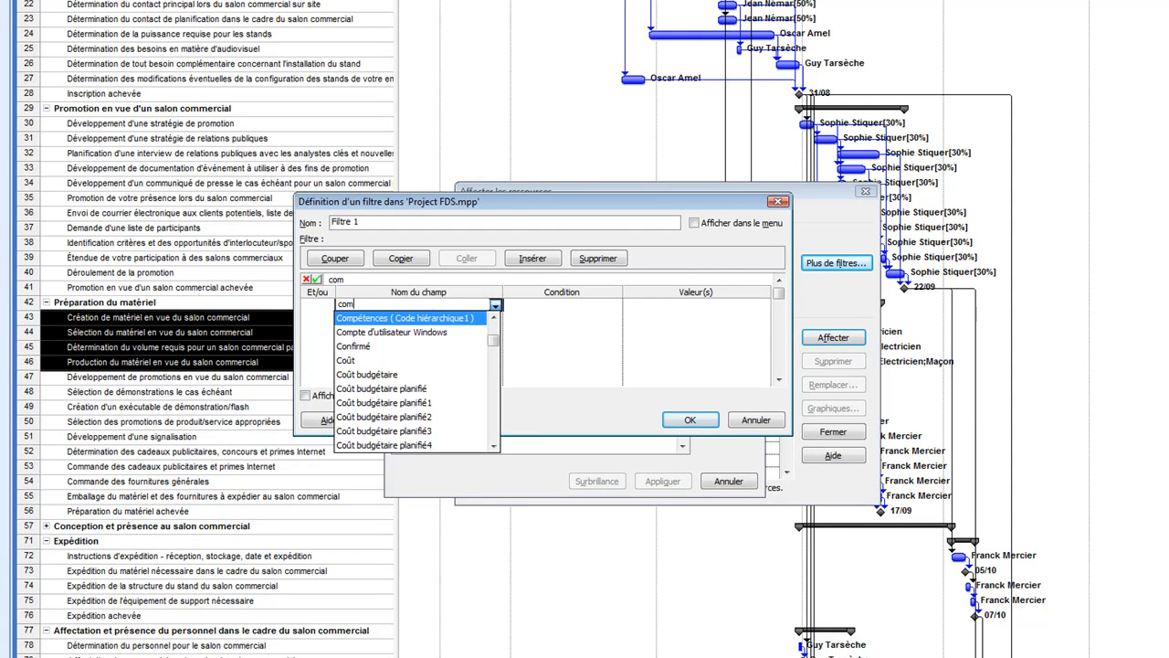
pyautogui.click(448, 318)
# Set the filter's condition to Égal à with the value Electricien, save the filter and apply it to the resource list
pyautogui.click(600, 307)
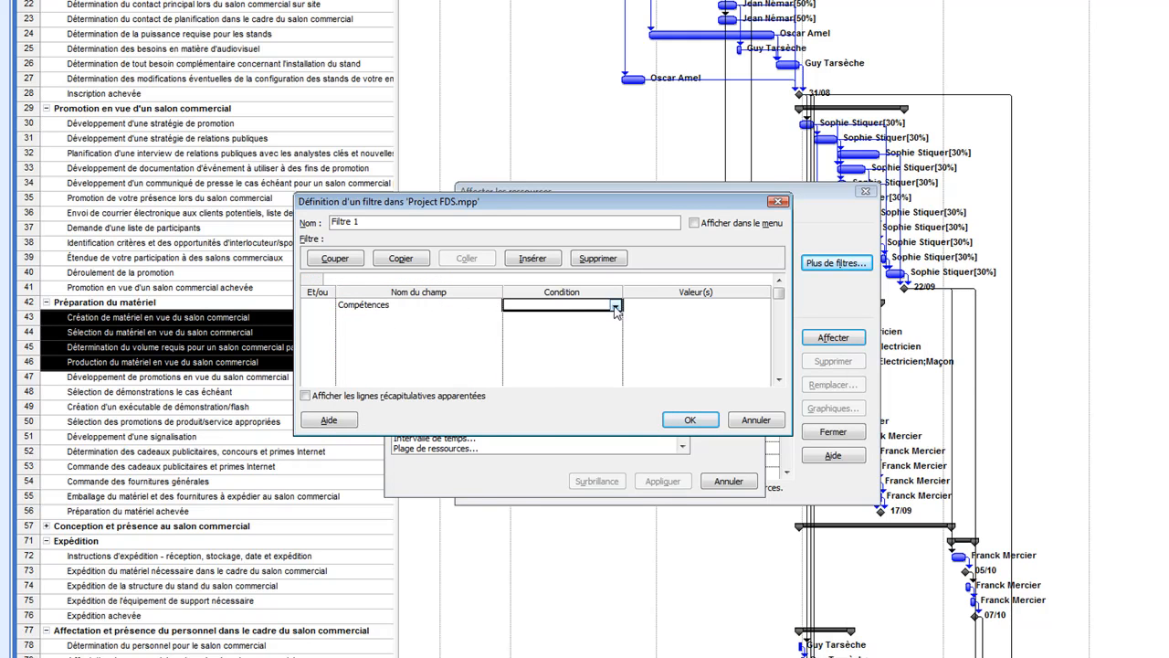
pyautogui.click(616, 307)
pyautogui.click(548, 329)
pyautogui.click(658, 309)
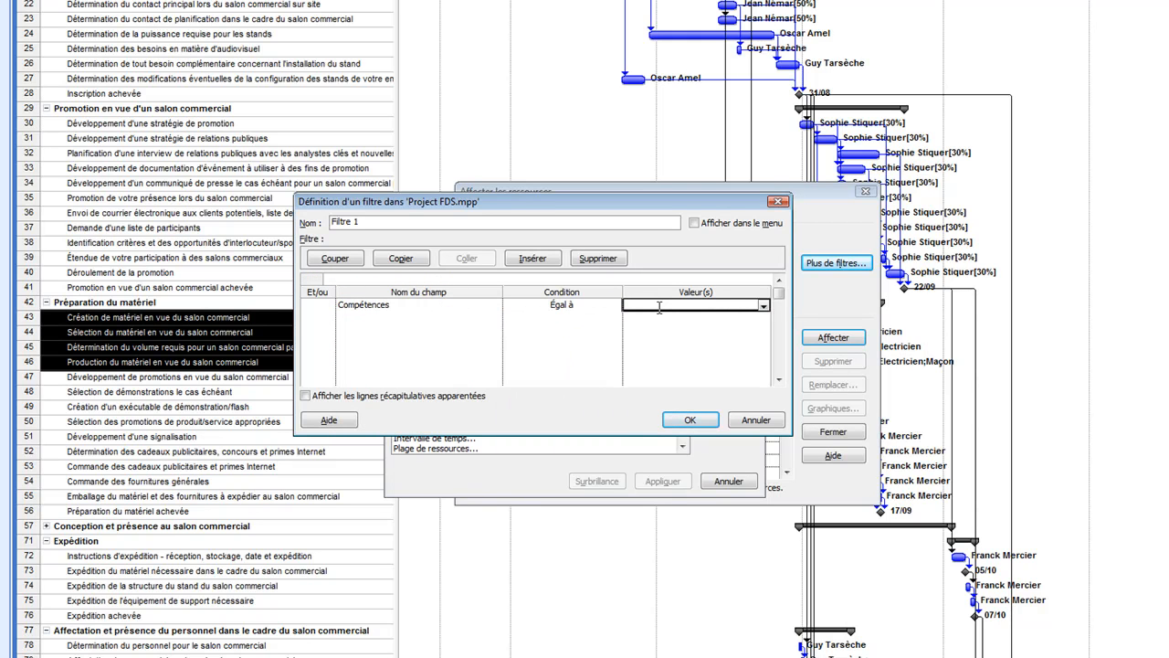
pyautogui.write('Electricien')
pyautogui.click(674, 307)
pyautogui.click(689, 419)
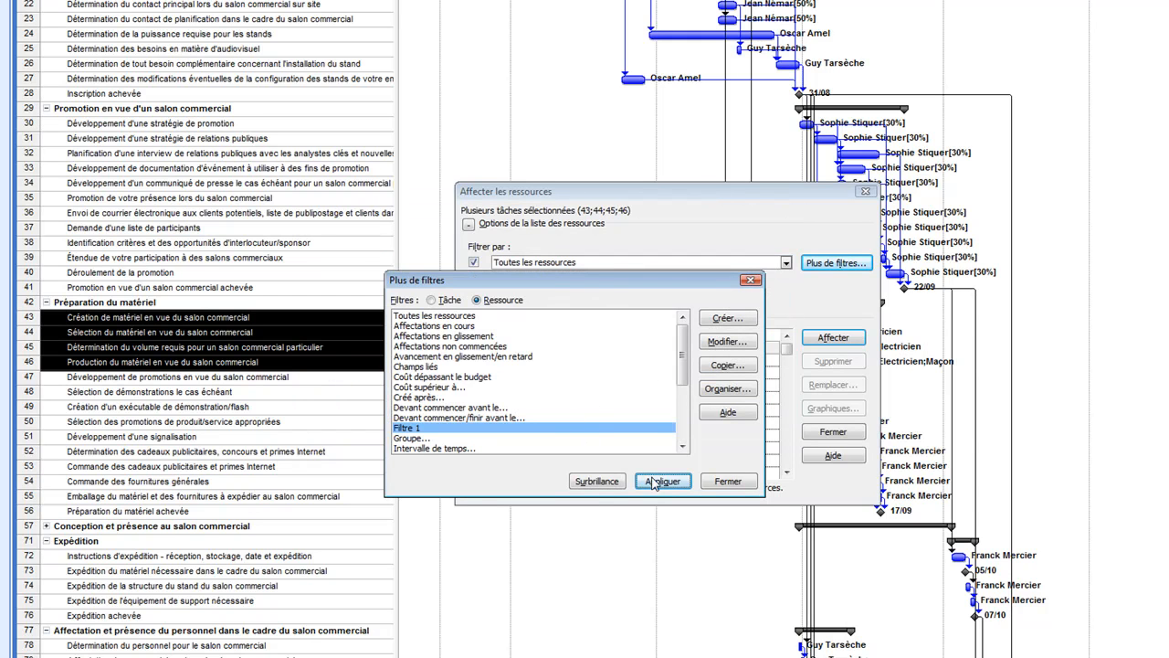
pyautogui.click(664, 481)
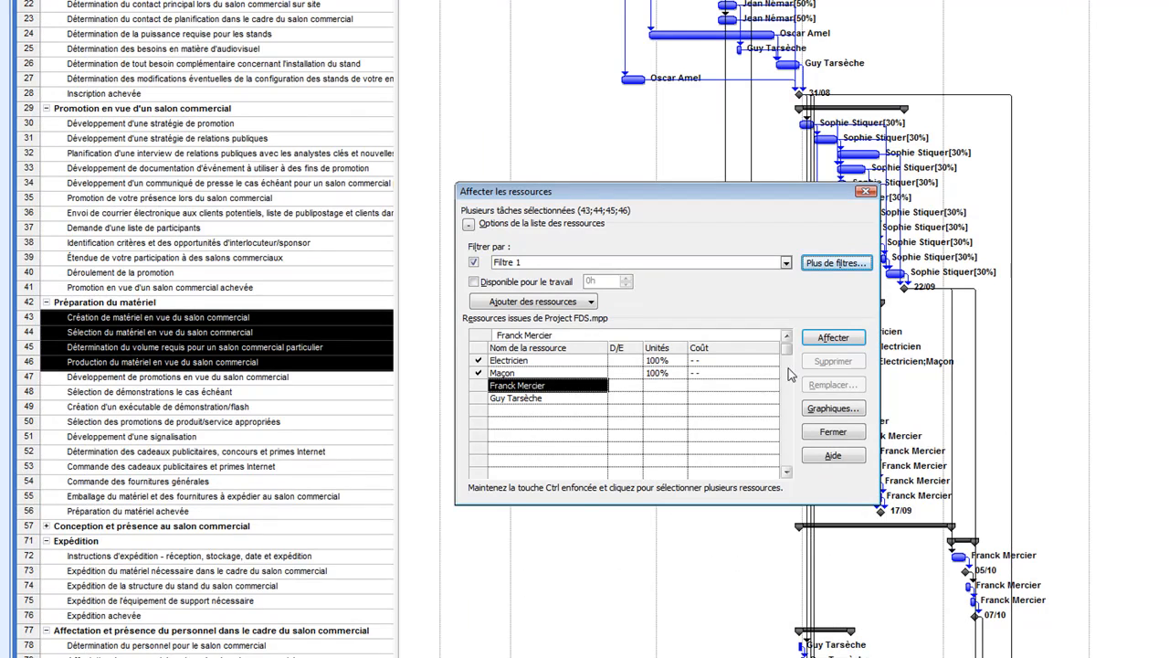
# Replace the Electricien resource on tasks 43 to 46 with the third resource in the replacement list, and close the resource assignment dialog
pyautogui.click(558, 360)
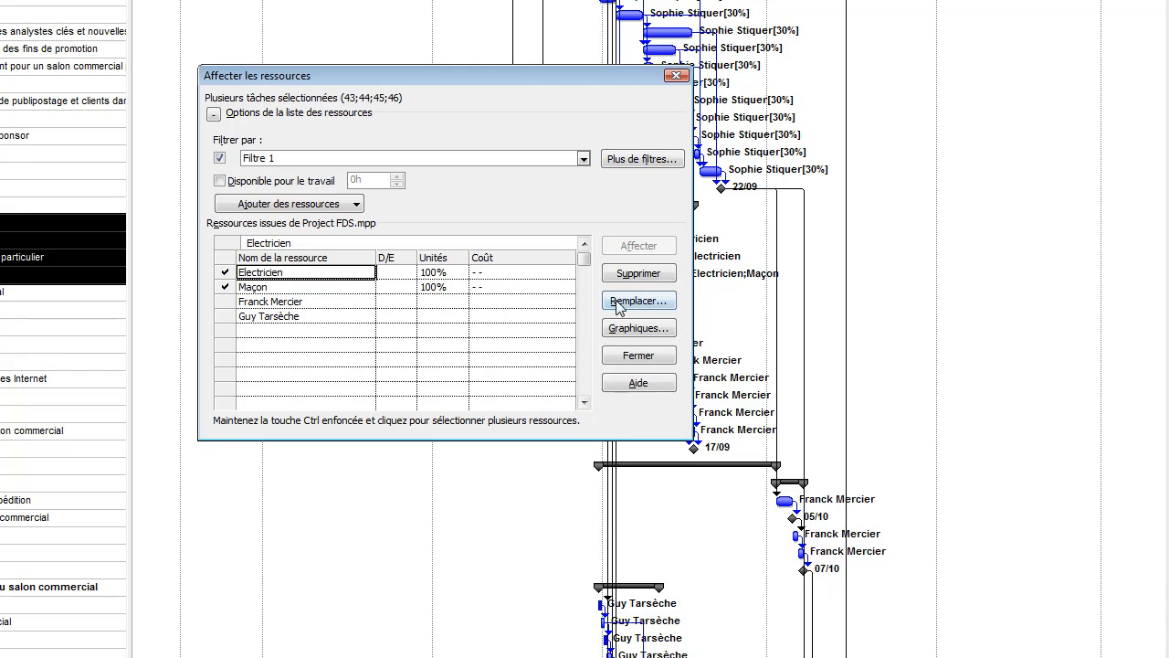
pyautogui.click(747, 348)
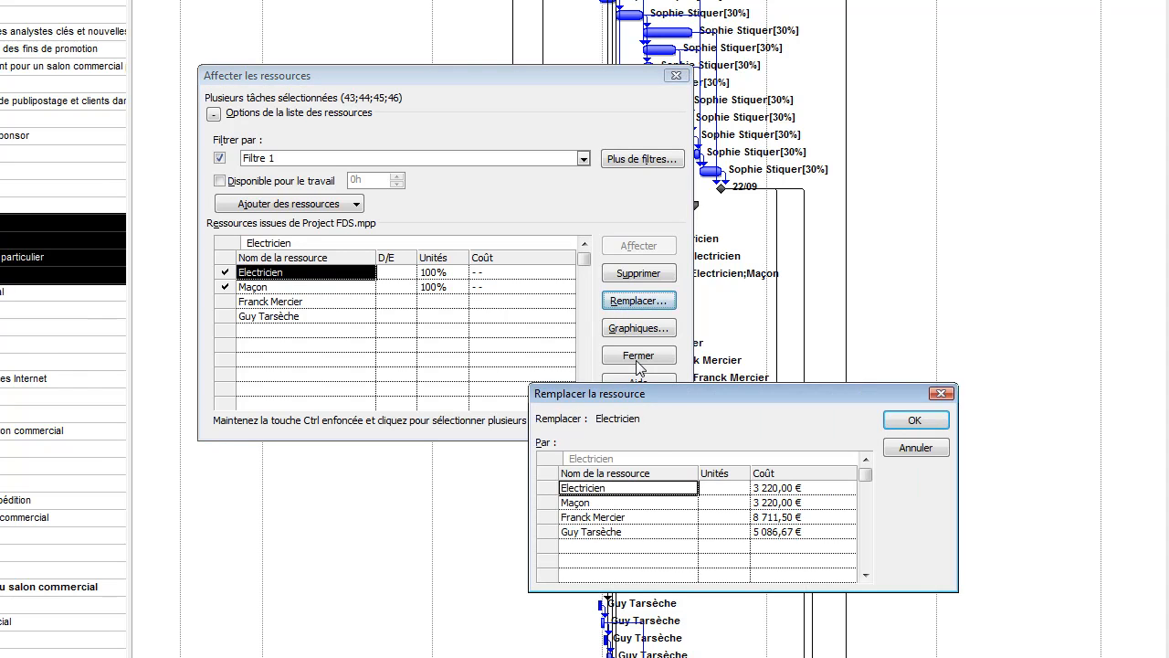
pyautogui.moveTo(651, 392); pyautogui.dragTo(670, 272)
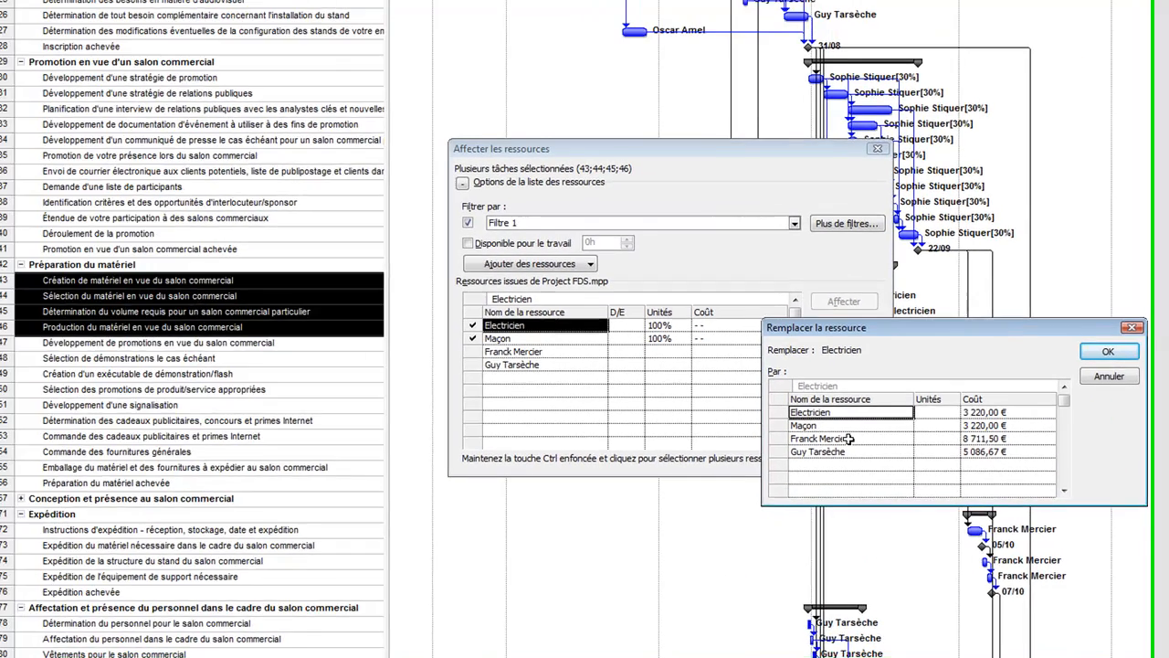
pyautogui.click(644, 398)
pyautogui.moveTo(972, 334); pyautogui.dragTo(656, 346)
pyautogui.click(822, 373)
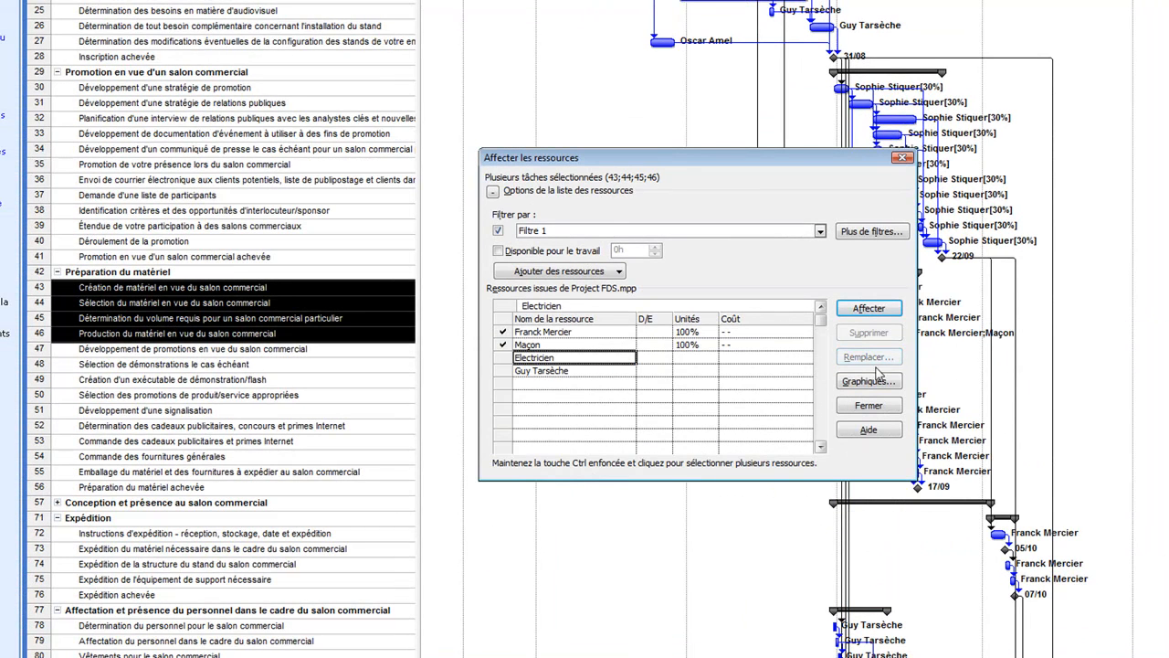
pyautogui.click(903, 159)
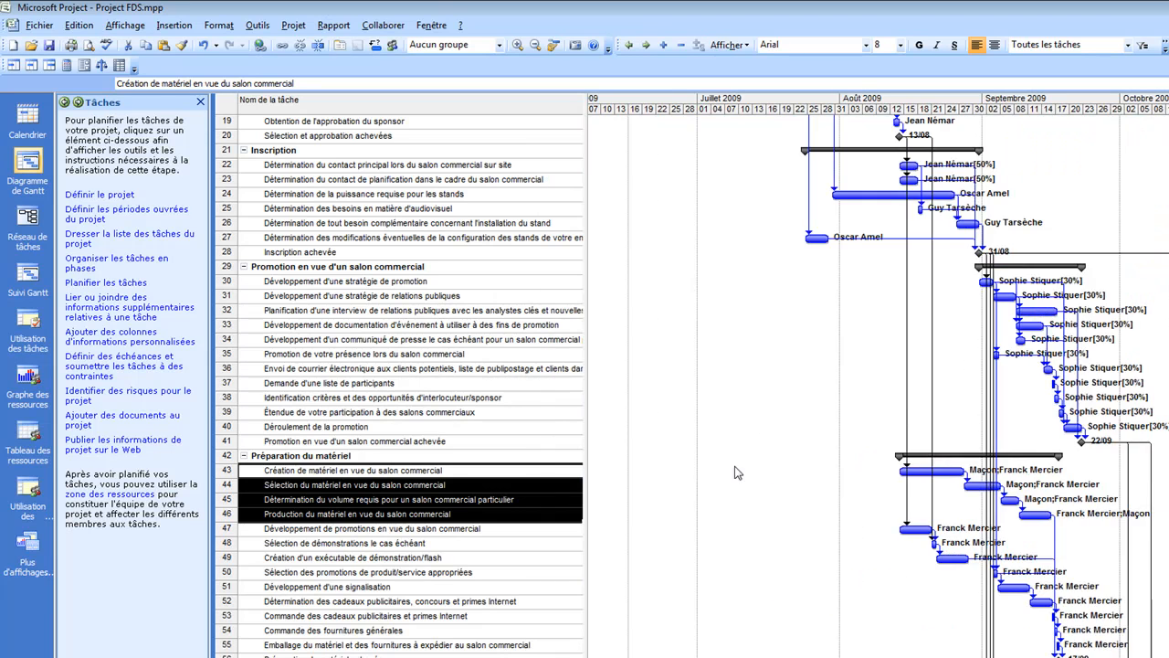
# Select task 2, Recherche de salons commerciaux potentiels, and split the window to display its task form below the Gantt chart
pyautogui.click(380, 383)
pyautogui.scroll(2, 380, 384)
pyautogui.scroll(4, 380, 386)
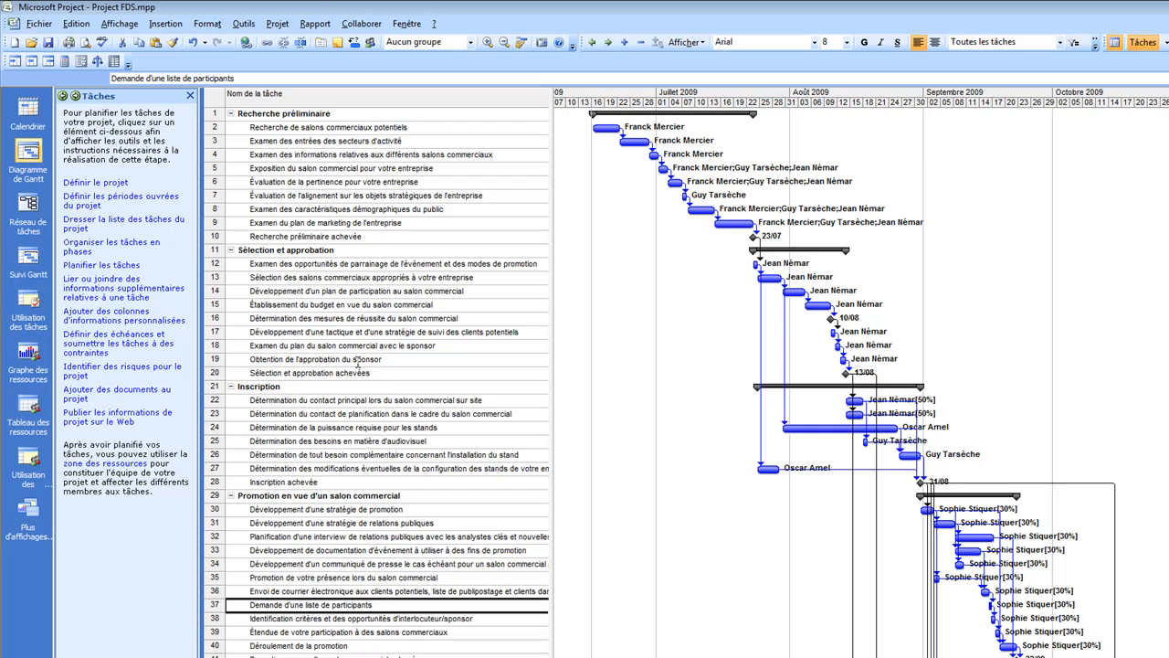
pyautogui.click(430, 127)
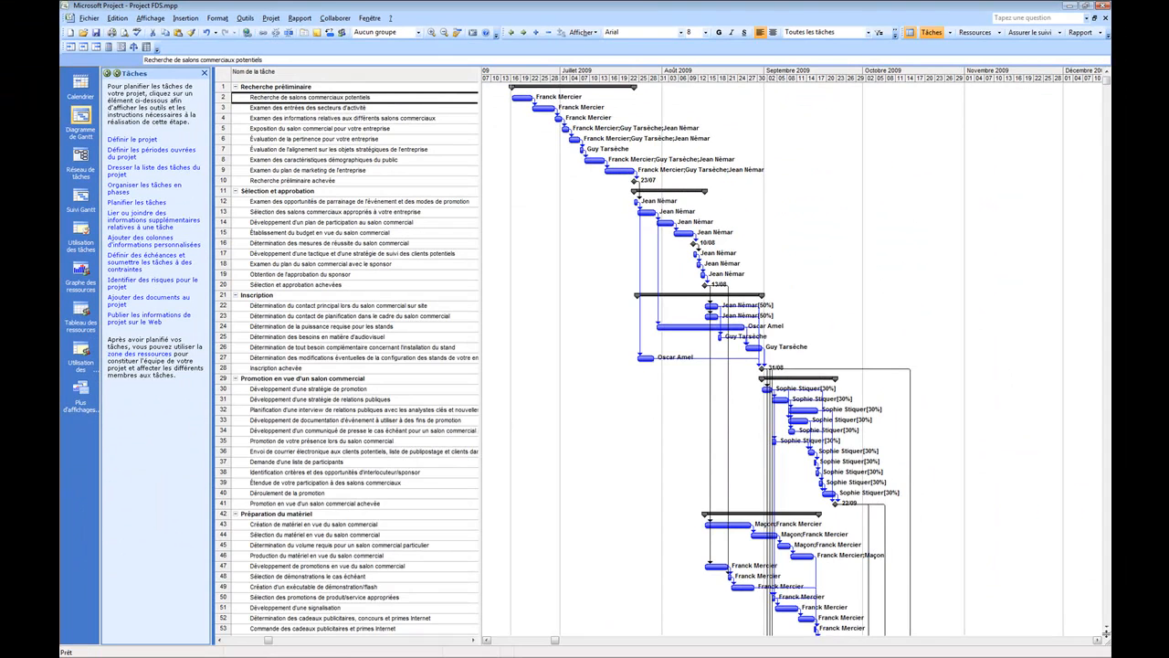
pyautogui.doubleClick(1107, 632)
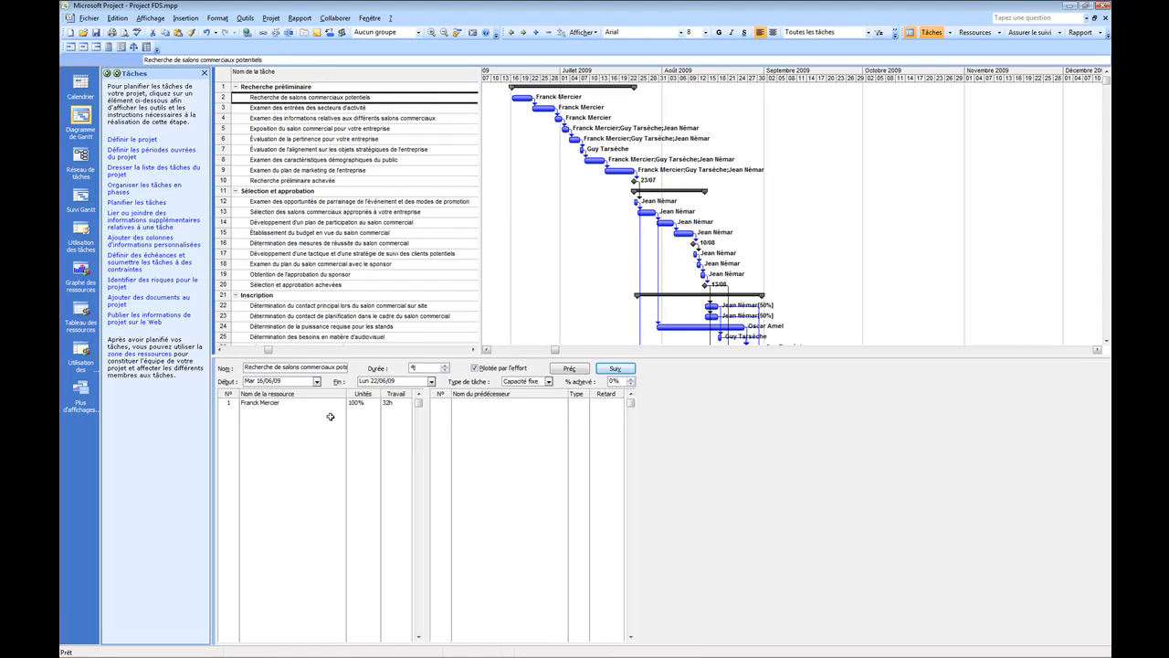
# Switch the lower pane to the Utilisation des tâches view for task 2 and set the timescale to individual days
pyautogui.click(295, 404)
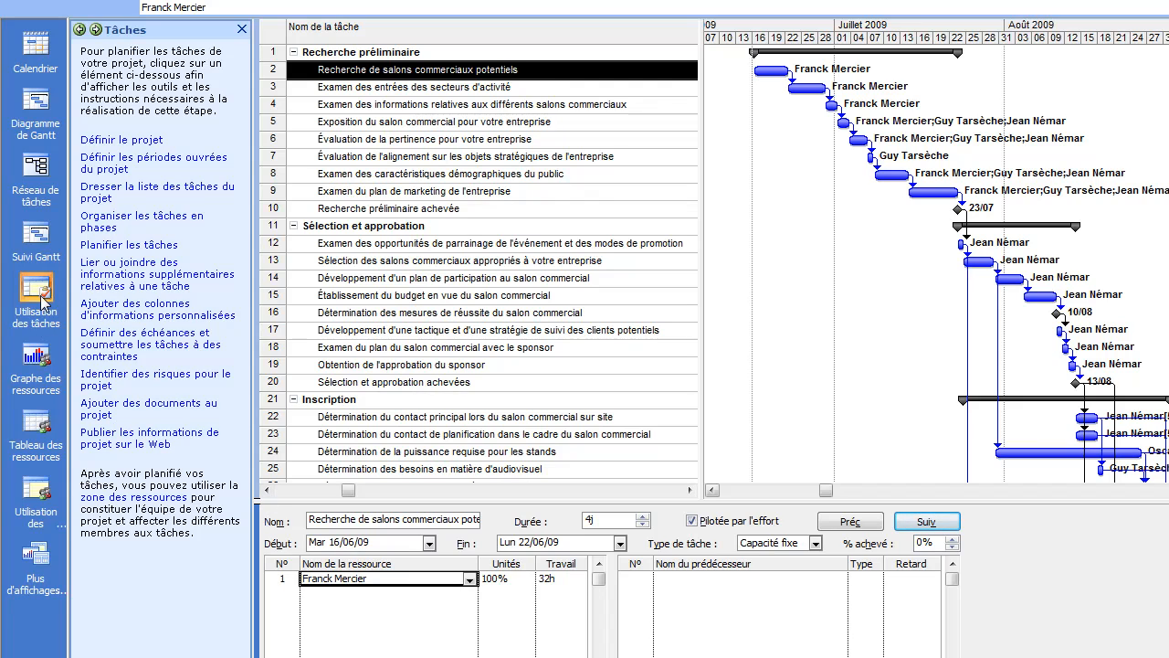
pyautogui.click(41, 294)
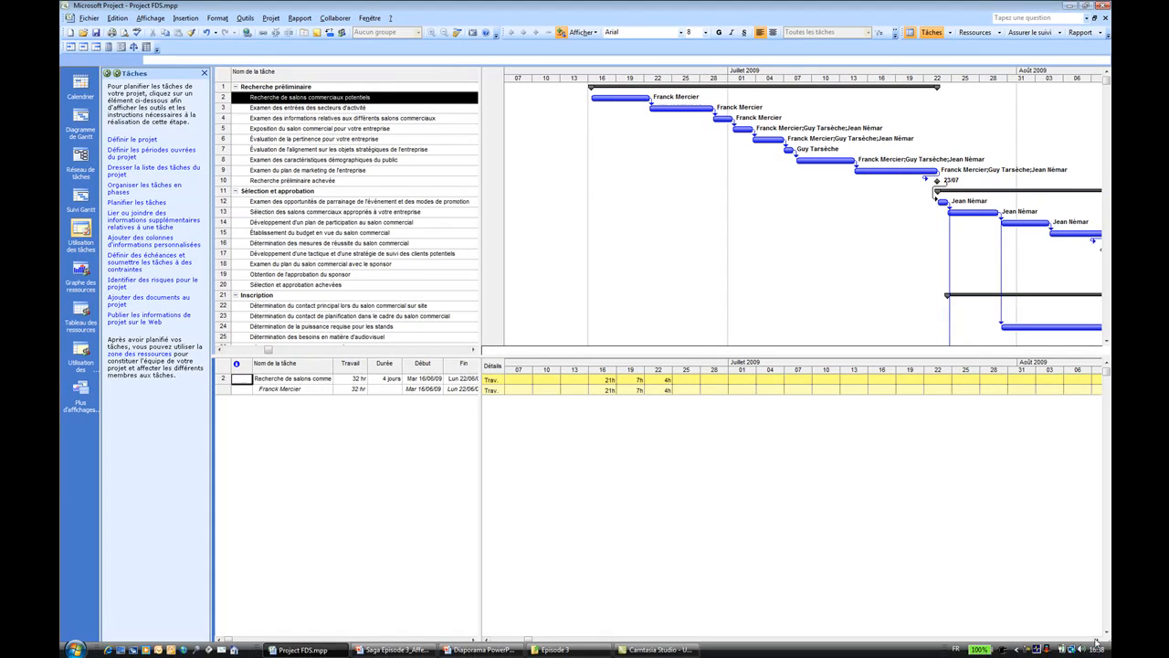
pyautogui.click(1101, 639)
pyautogui.click(1101, 640)
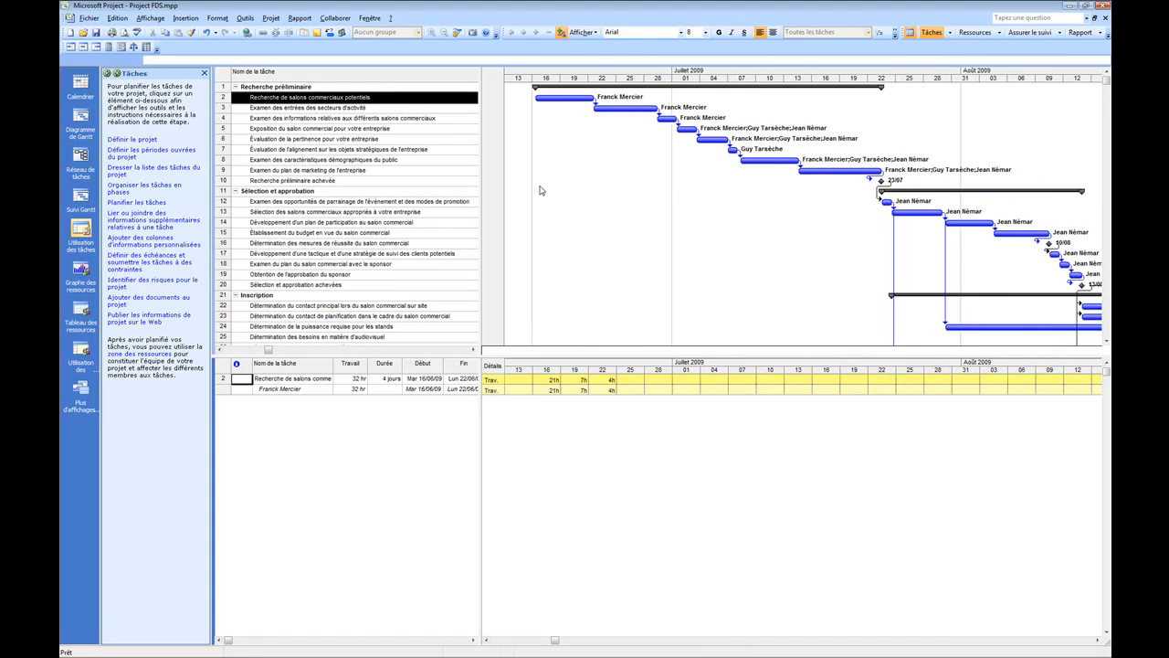
pyautogui.click(320, 389)
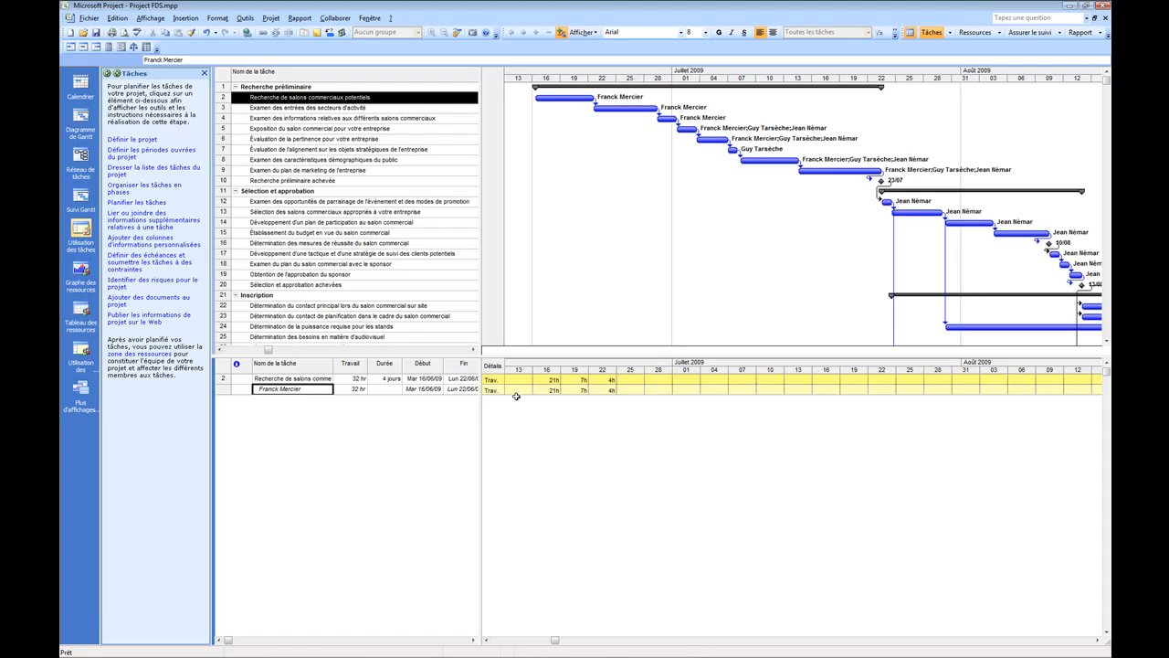
pyautogui.click(404, 98)
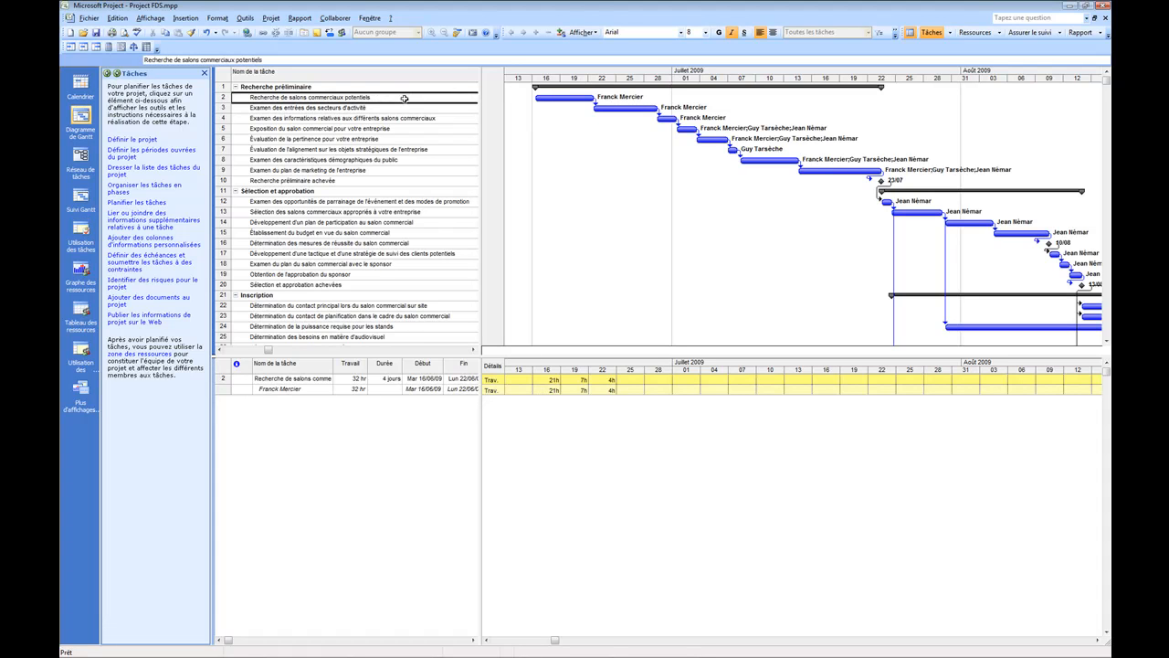
pyautogui.click(431, 32)
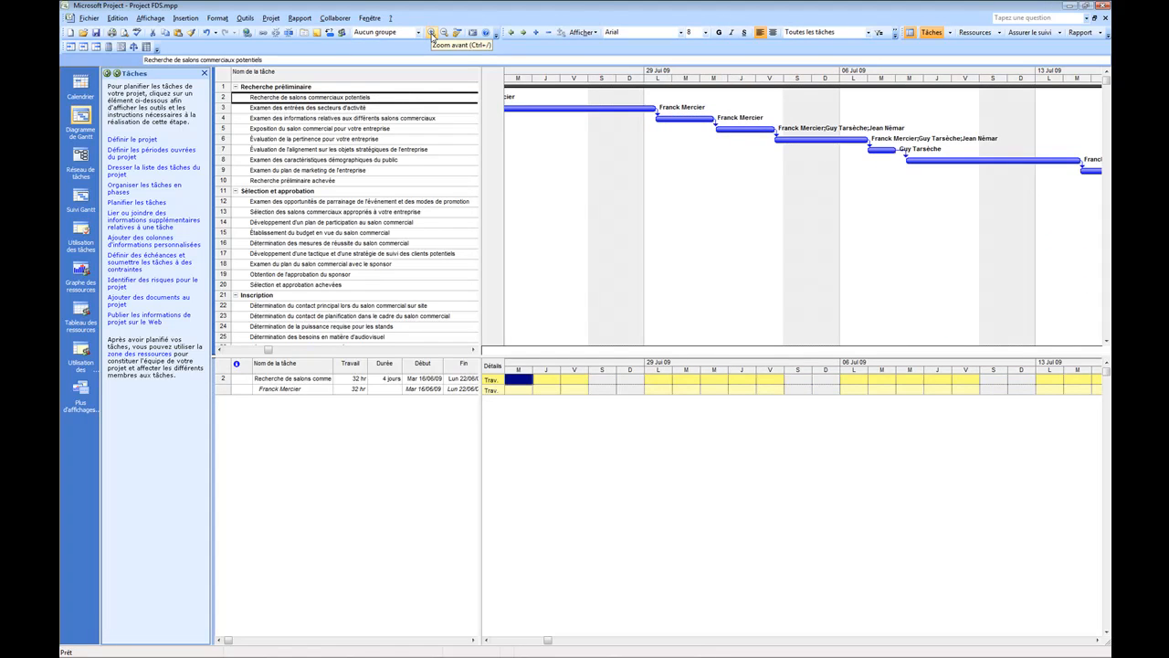
pyautogui.click(486, 641)
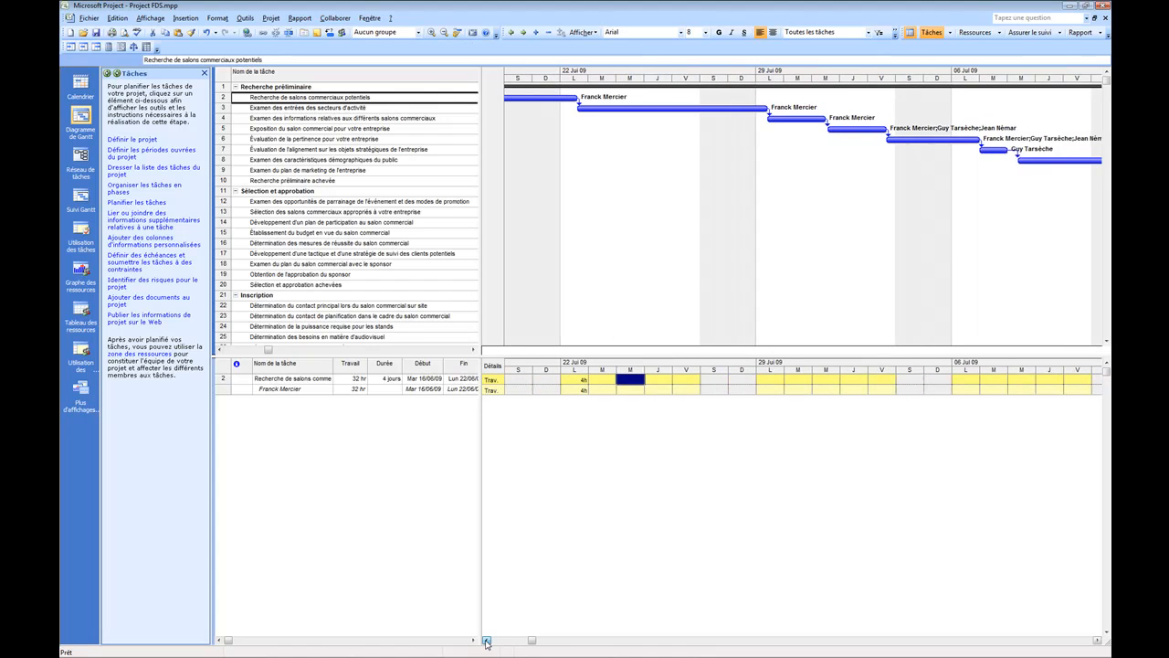
pyautogui.click(486, 641)
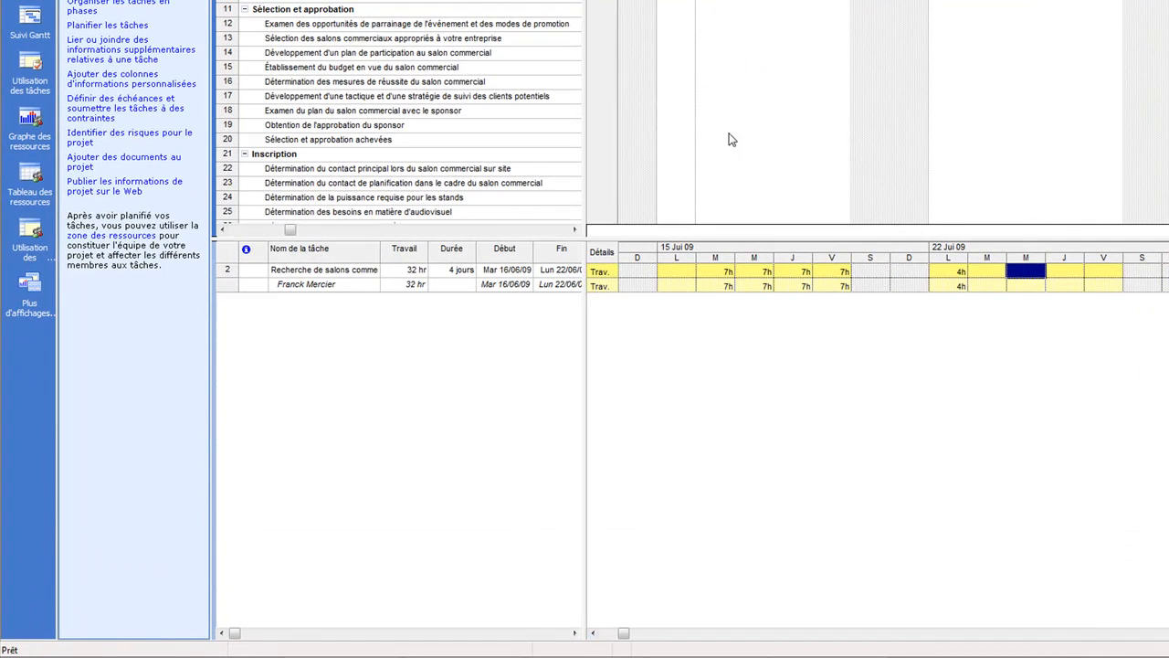
# Set the assigned resource's work on task 2 to 0h for the Wednesday of the week of 15 June 2009
pyautogui.click(722, 287)
pyautogui.click(762, 287)
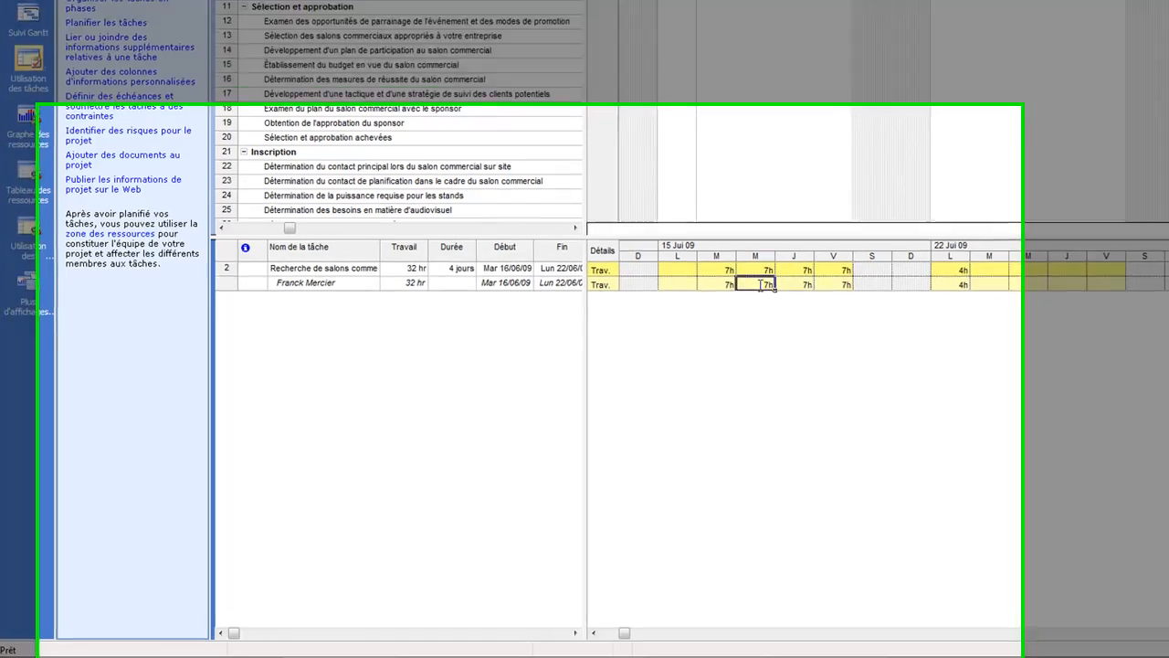
pyautogui.click(805, 287)
pyautogui.click(905, 239)
pyautogui.click(1028, 240)
pyautogui.click(823, 239)
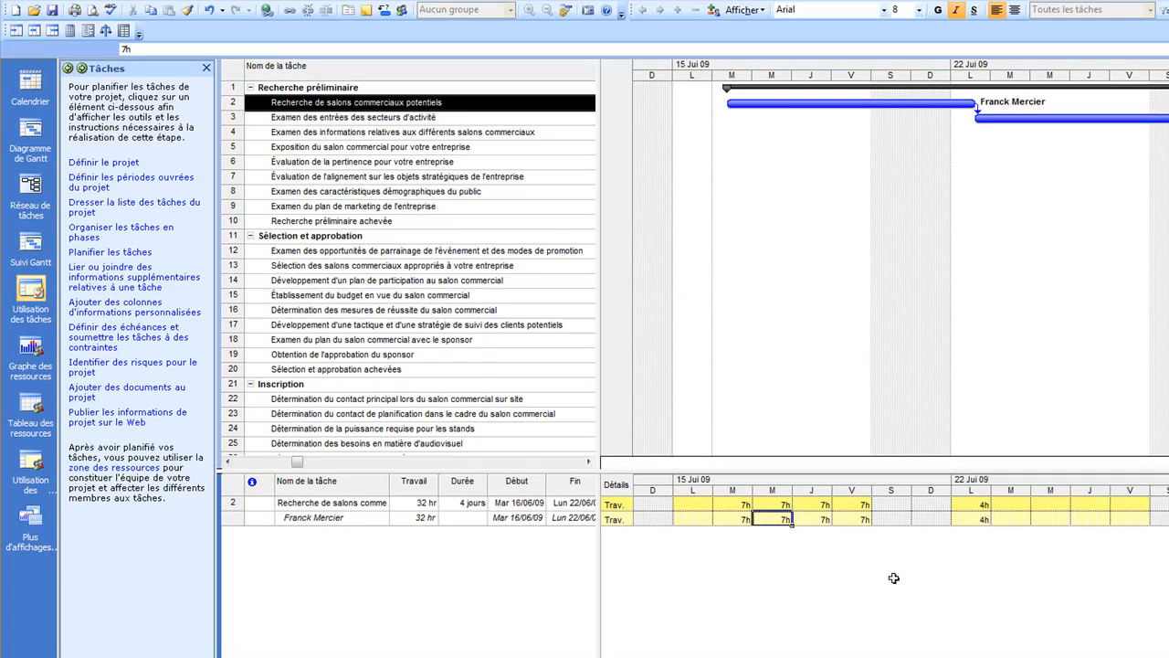
pyautogui.write('0')
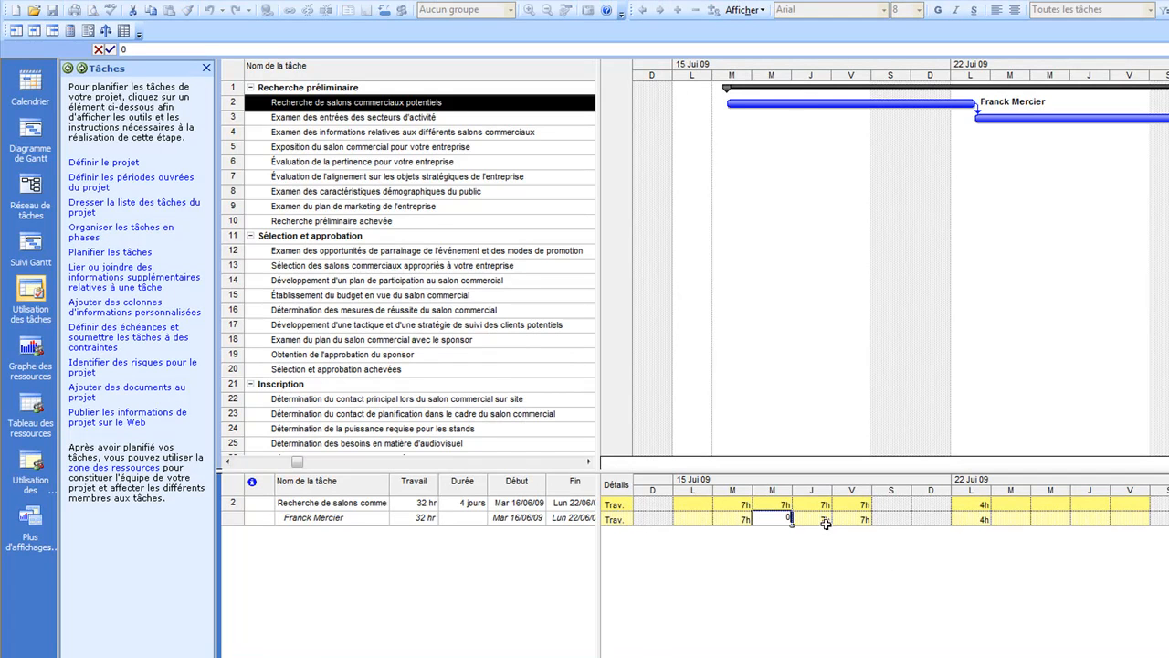
pyautogui.click(823, 519)
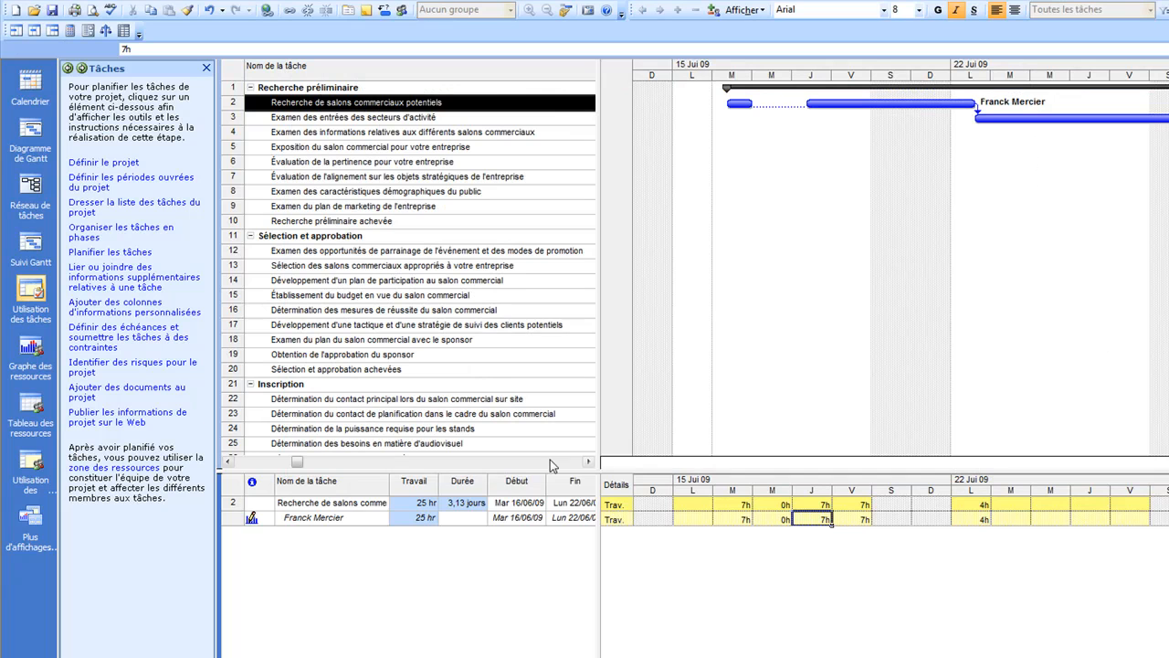
# Open the assignment information for task 2's resource, try the Charge régulière and Charge croissante work profiles, and choose En cloche
pyautogui.doubleClick(340, 519)
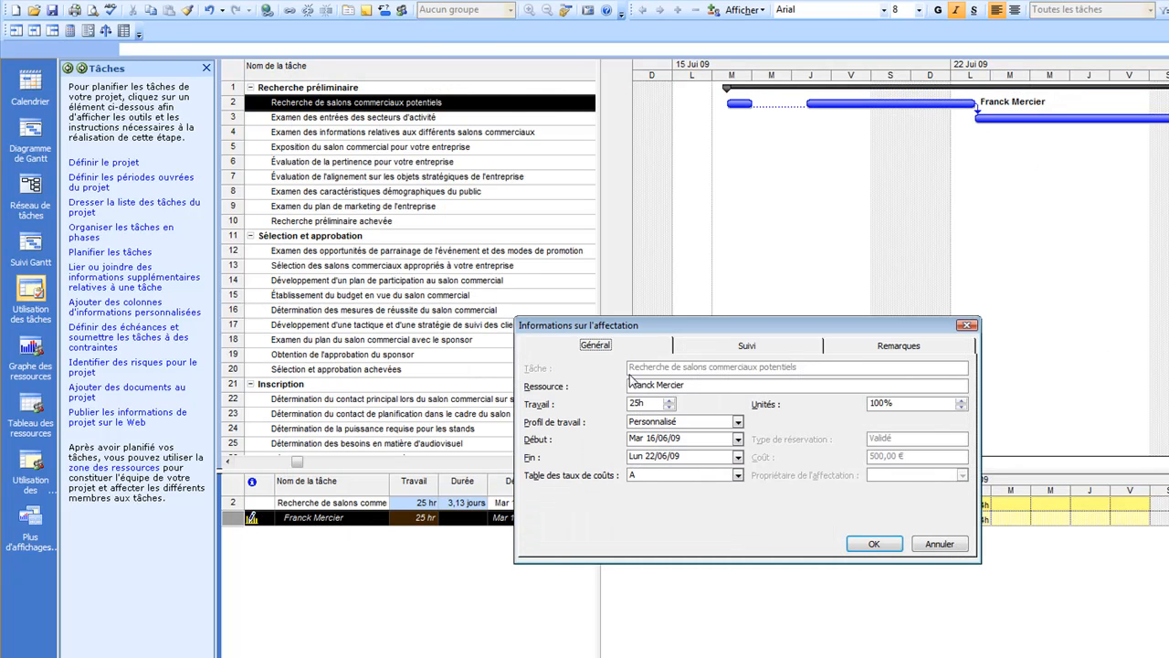
pyautogui.moveTo(651, 326); pyautogui.dragTo(575, 212)
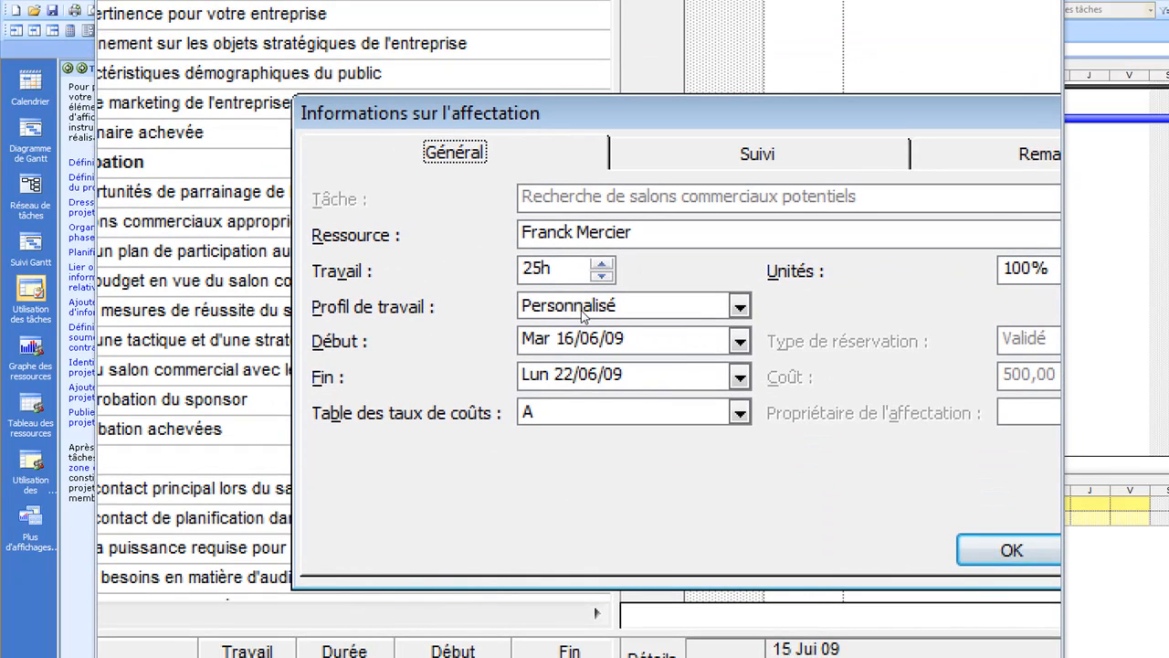
pyautogui.click(583, 310)
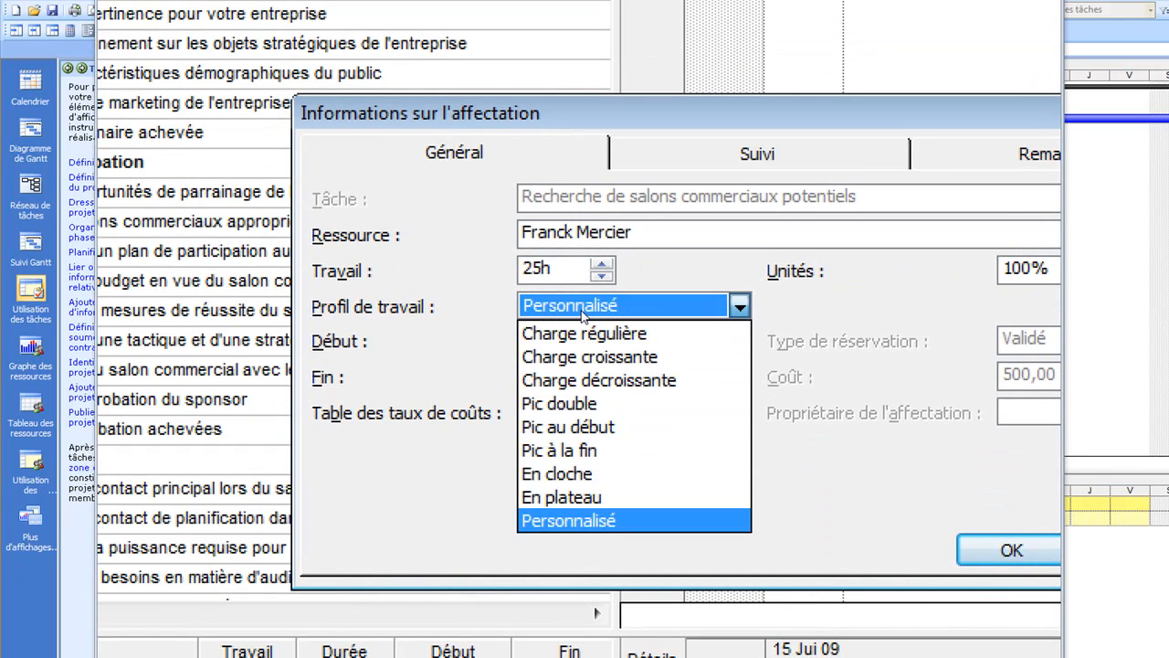
pyautogui.click(583, 324)
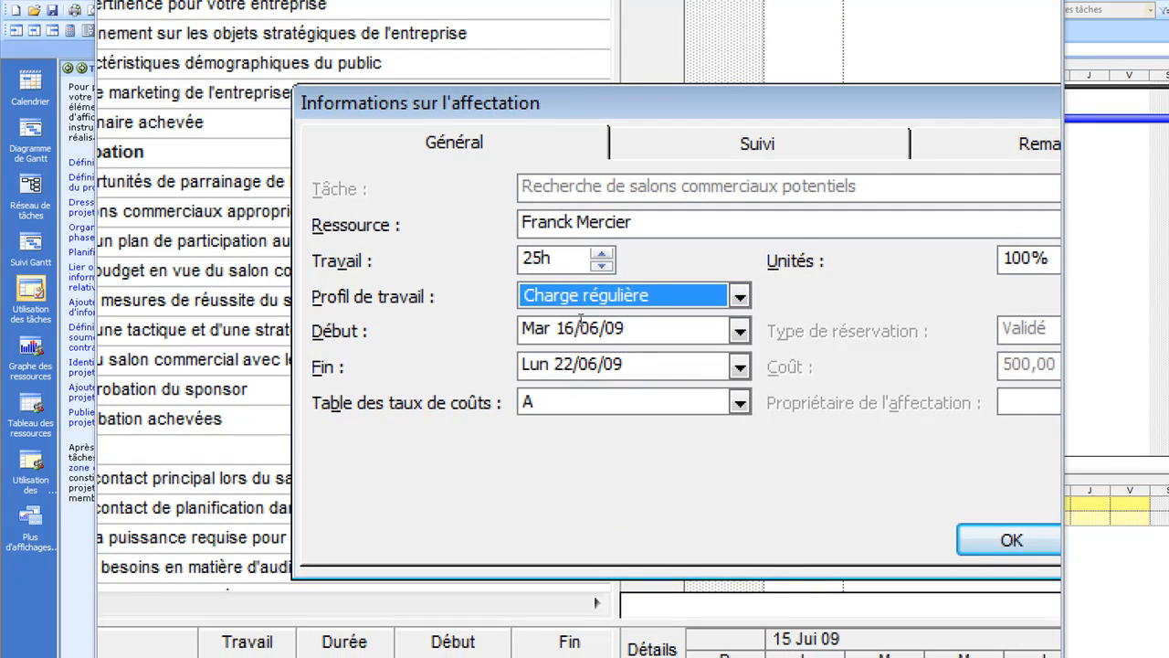
pyautogui.click(584, 295)
pyautogui.click(581, 334)
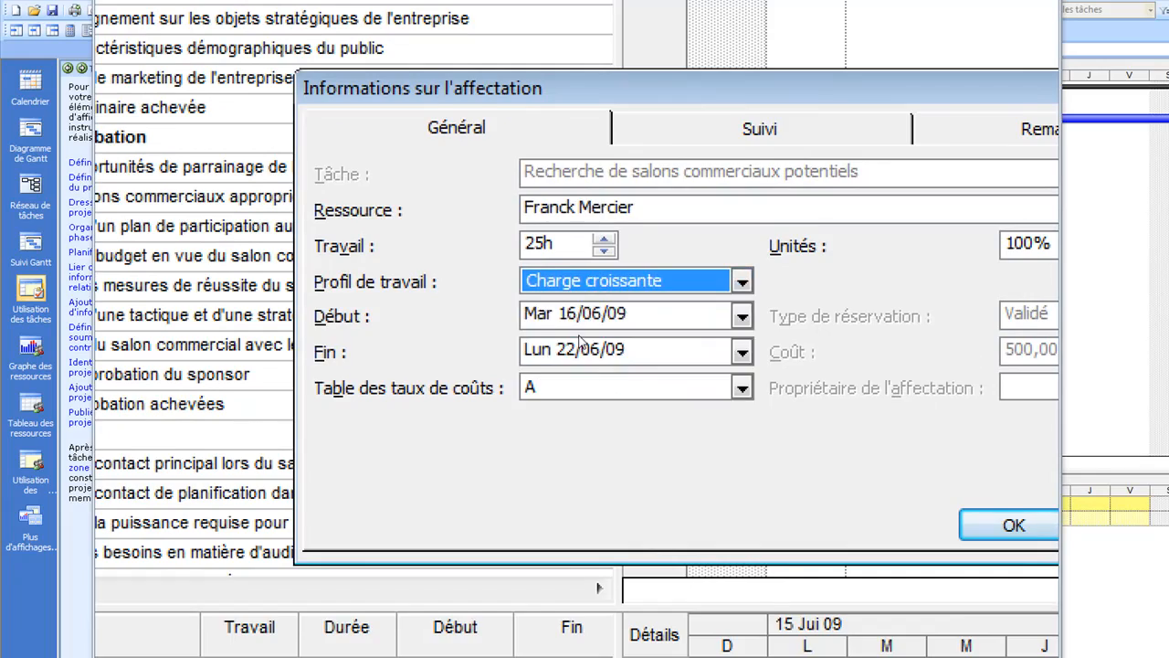
pyautogui.click(585, 281)
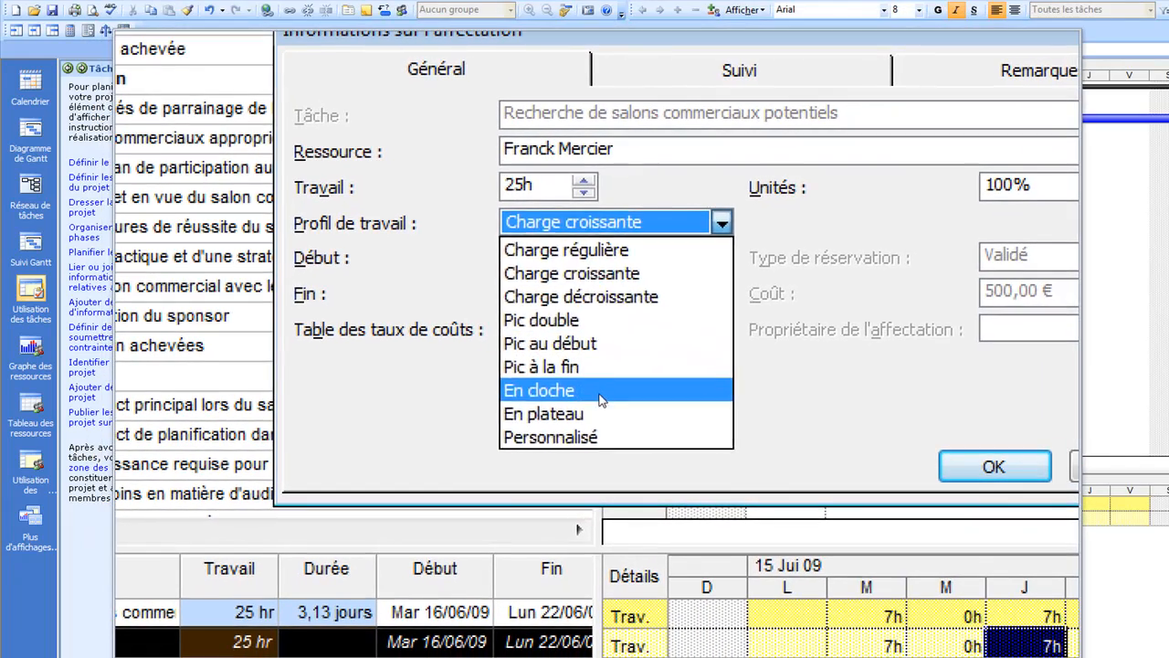
pyautogui.click(602, 391)
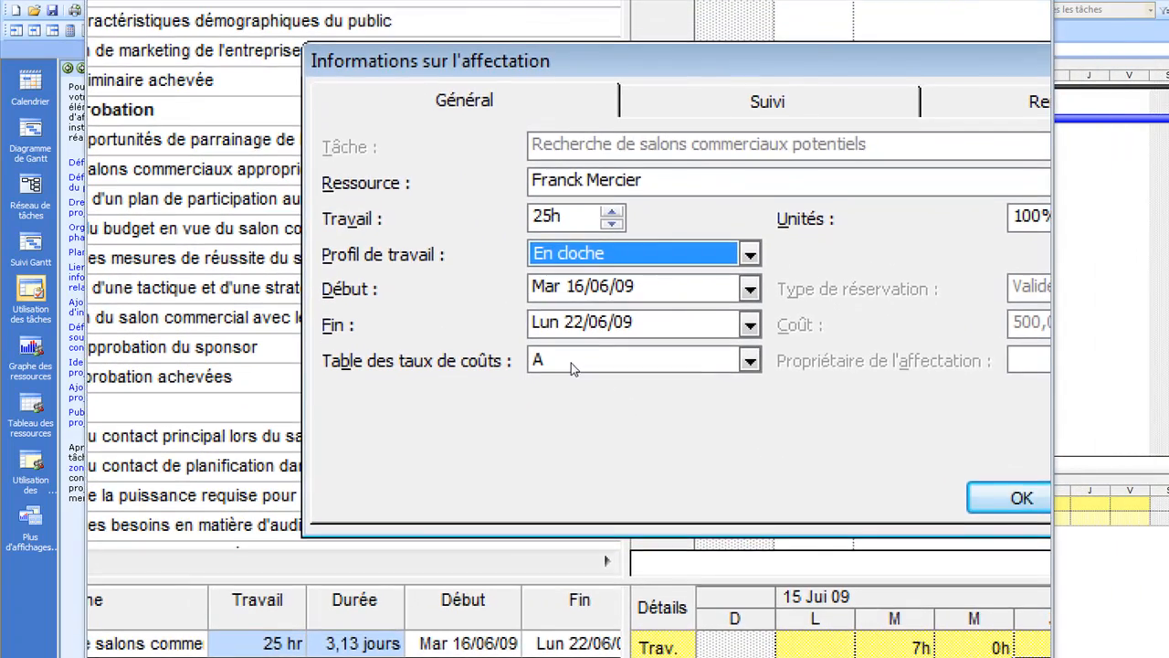
# Choose cost rate table A for the assignment and apply the assignment settings
pyautogui.click(571, 358)
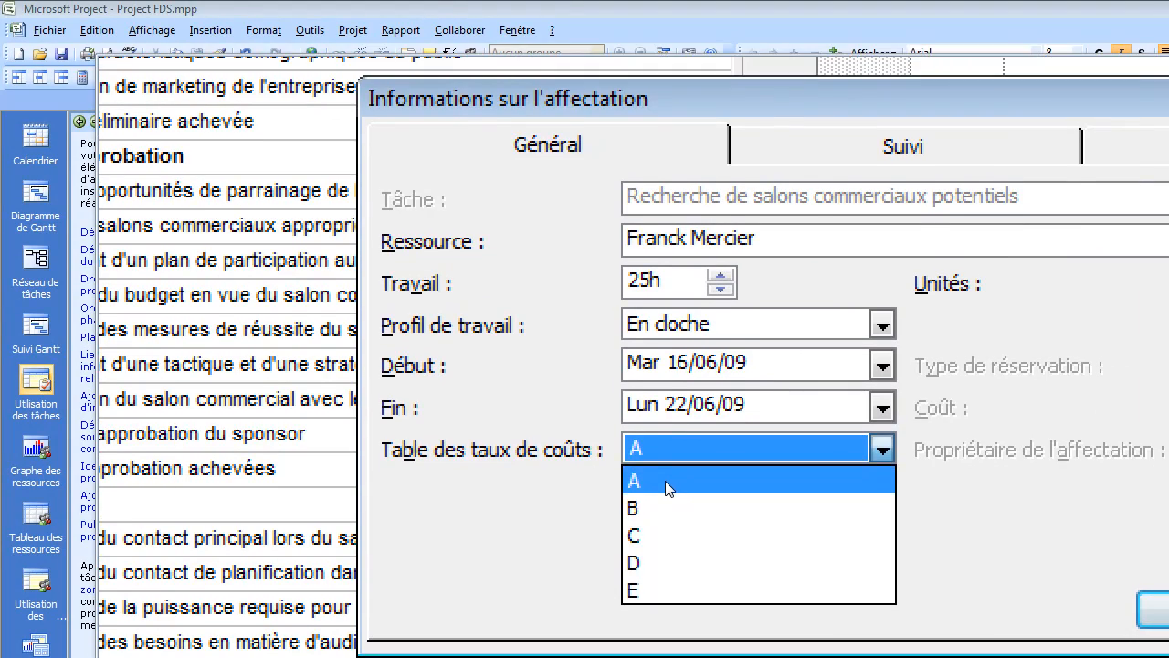
pyautogui.click(665, 481)
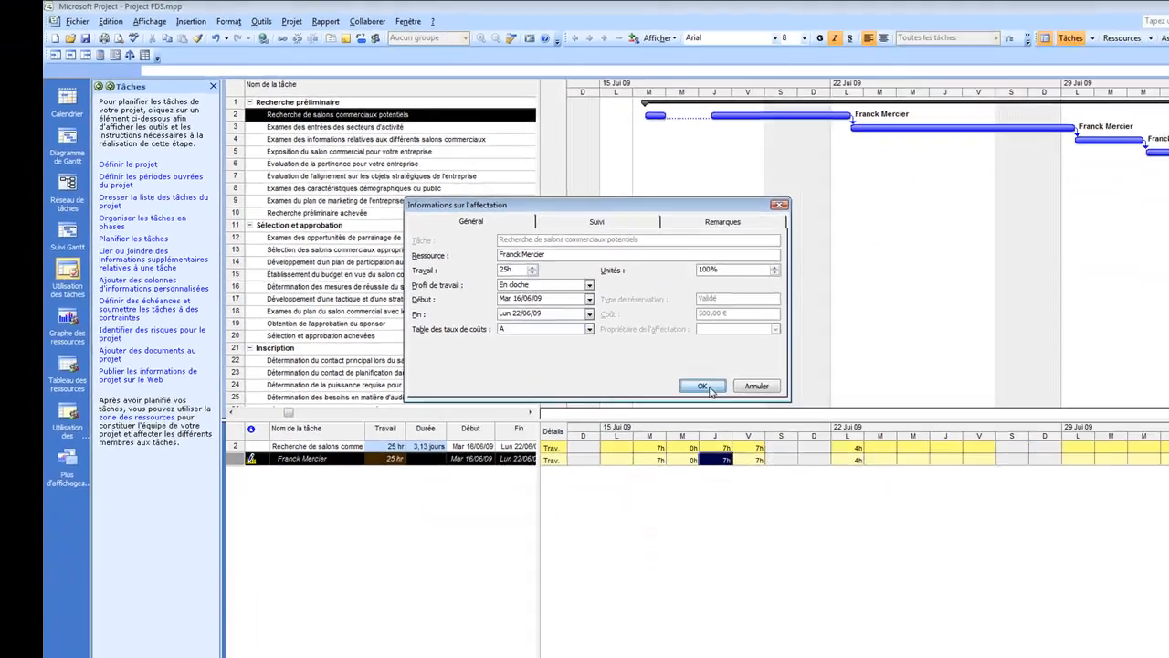
pyautogui.click(705, 387)
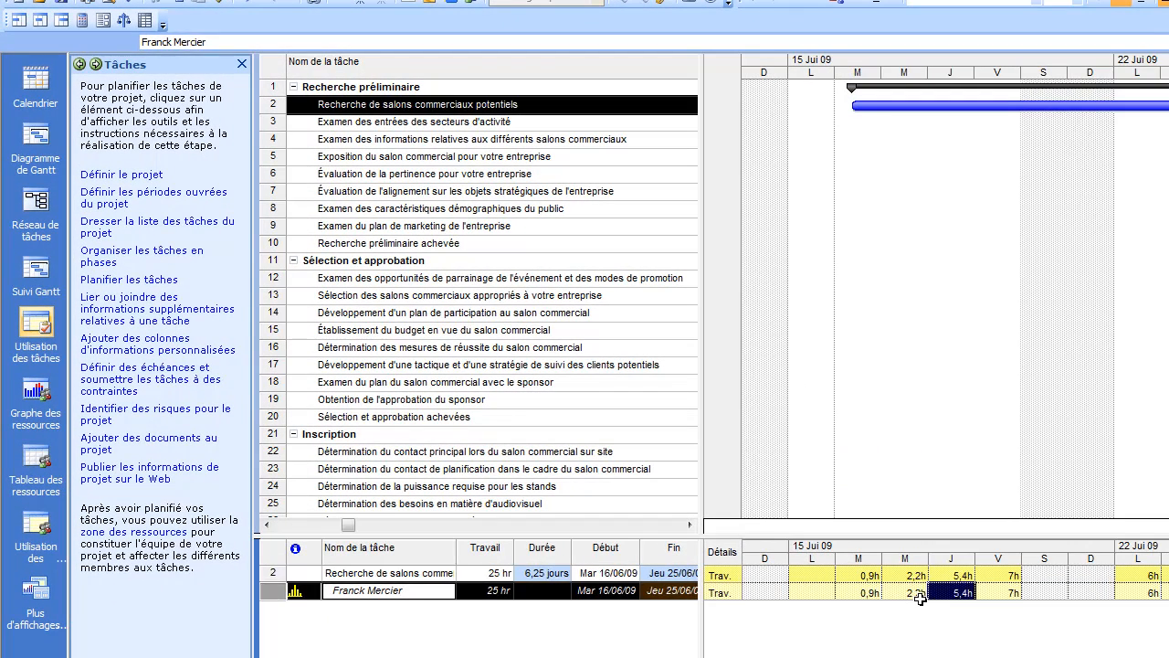
# Set the bell-shaped assignment's work to 0h for the Wednesday of the week of 15 June 2009
pyautogui.click(857, 551)
pyautogui.write('0')
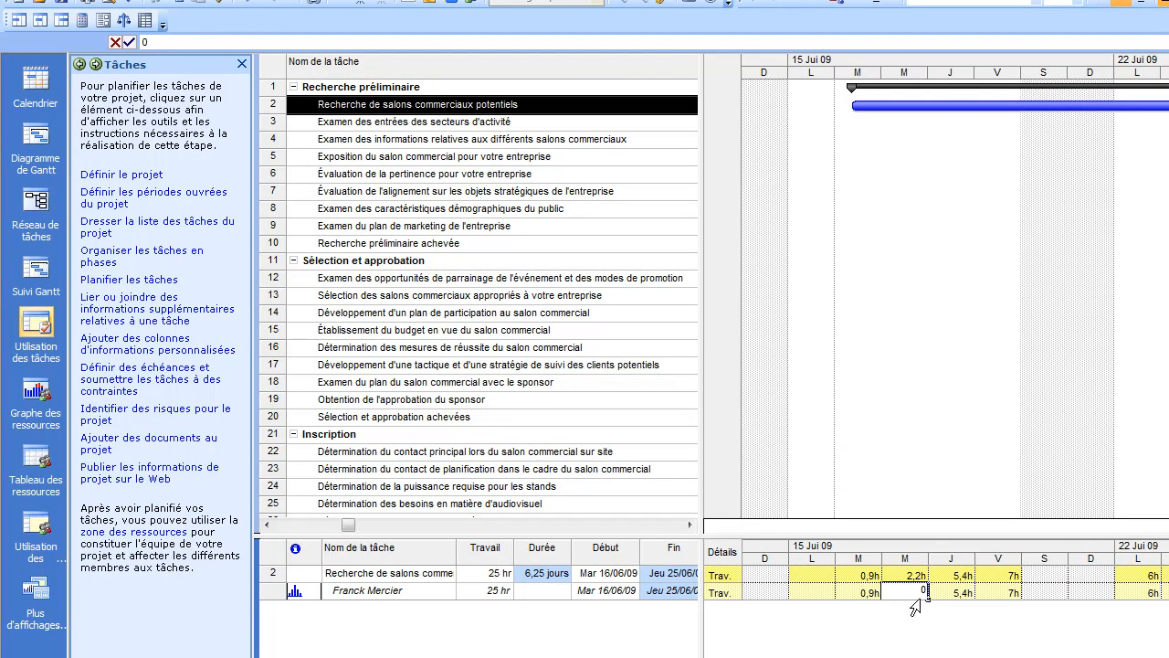
pyautogui.click(951, 592)
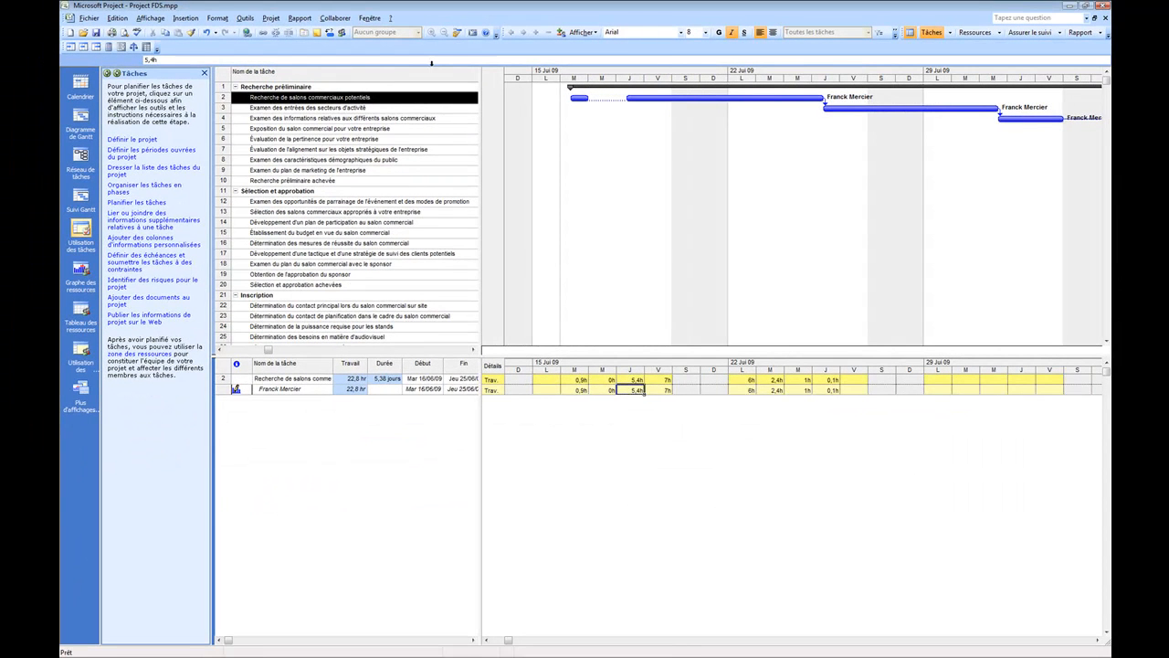
# Select task 9, Examen du plan de marketing de l'entreprise, set the timescale to quarters and months, and enlarge the upper Gantt pane
pyautogui.click(389, 170)
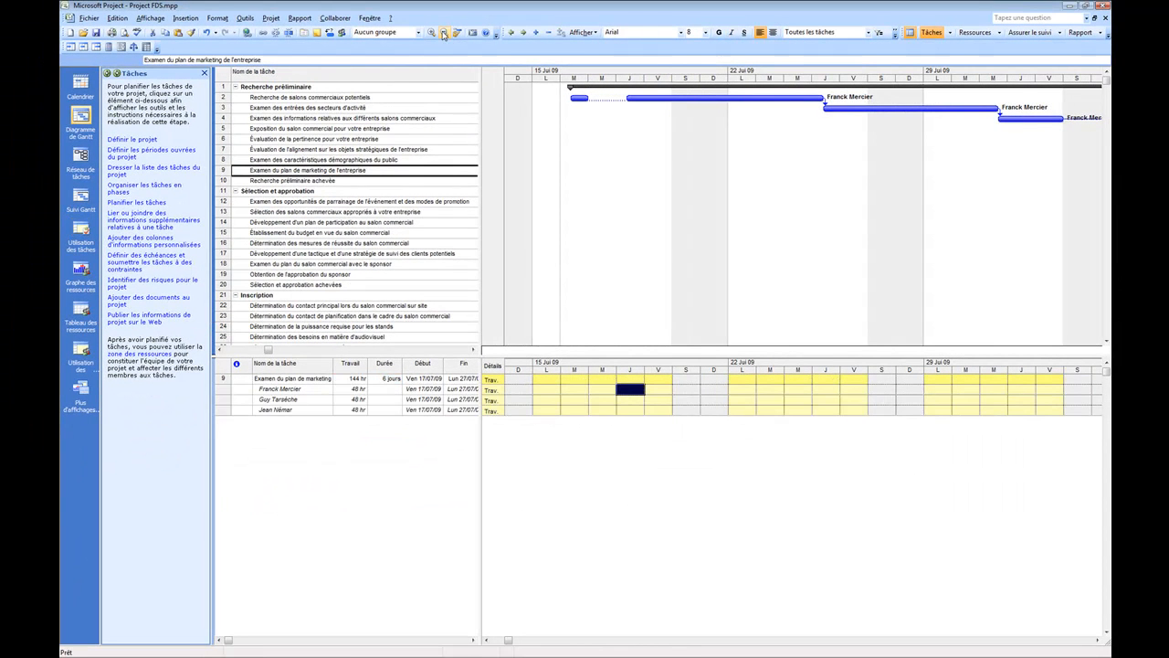
pyautogui.click(443, 33)
pyautogui.click(443, 33)
pyautogui.click(444, 33)
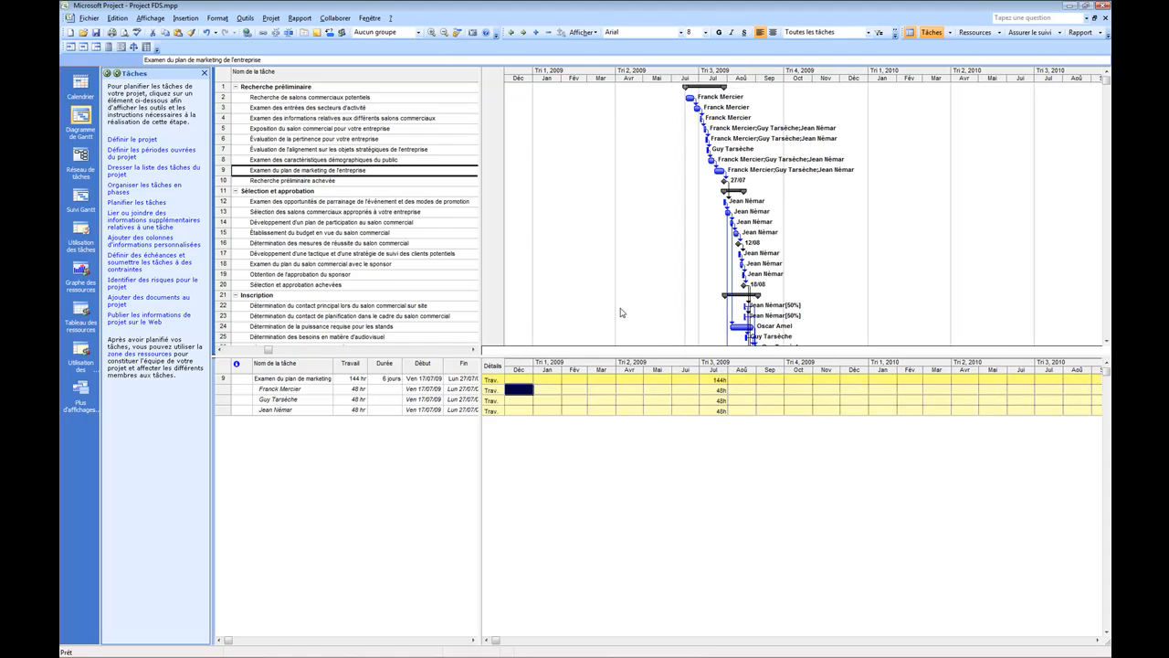
pyautogui.moveTo(620, 355); pyautogui.dragTo(627, 493)
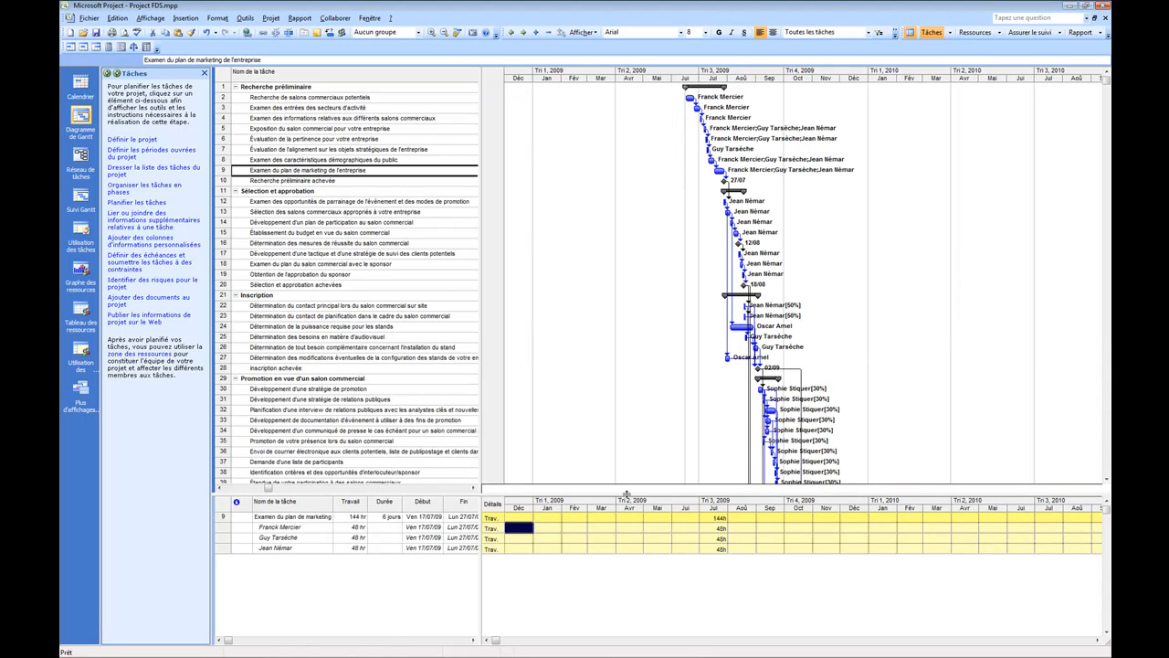
# Remove the lower split pane and save the project in Modèle (*.mpt) format as Project FDS modèle.mpt in the Templates folder
pyautogui.doubleClick(627, 494)
pyautogui.click(88, 19)
pyautogui.click(119, 95)
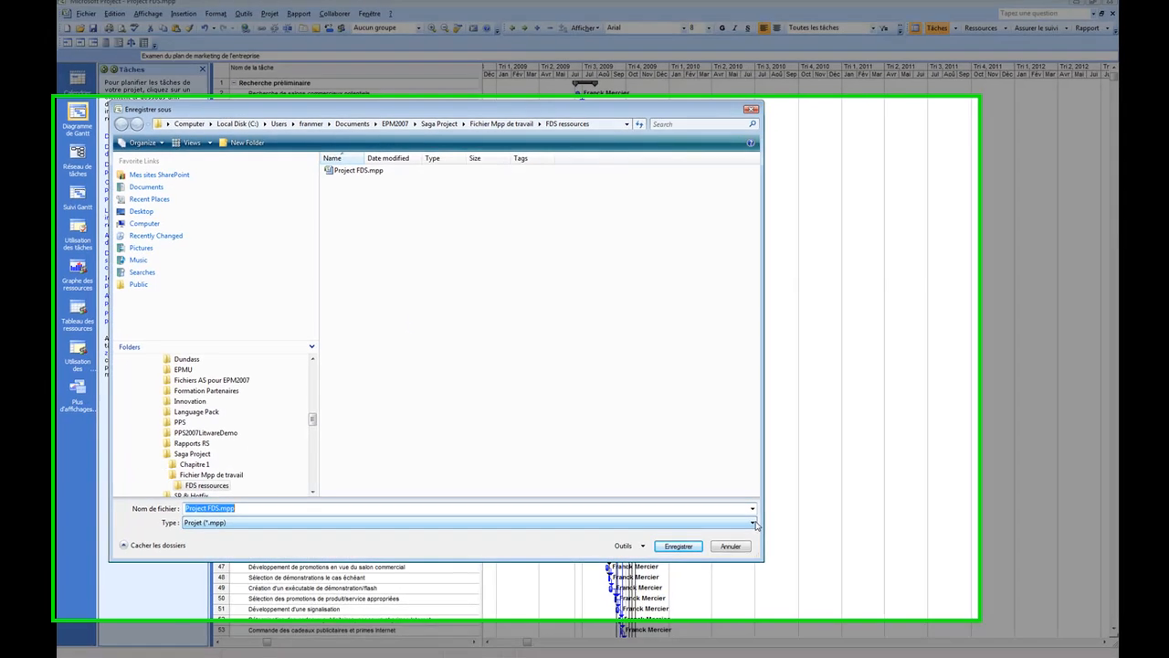
pyautogui.click(735, 522)
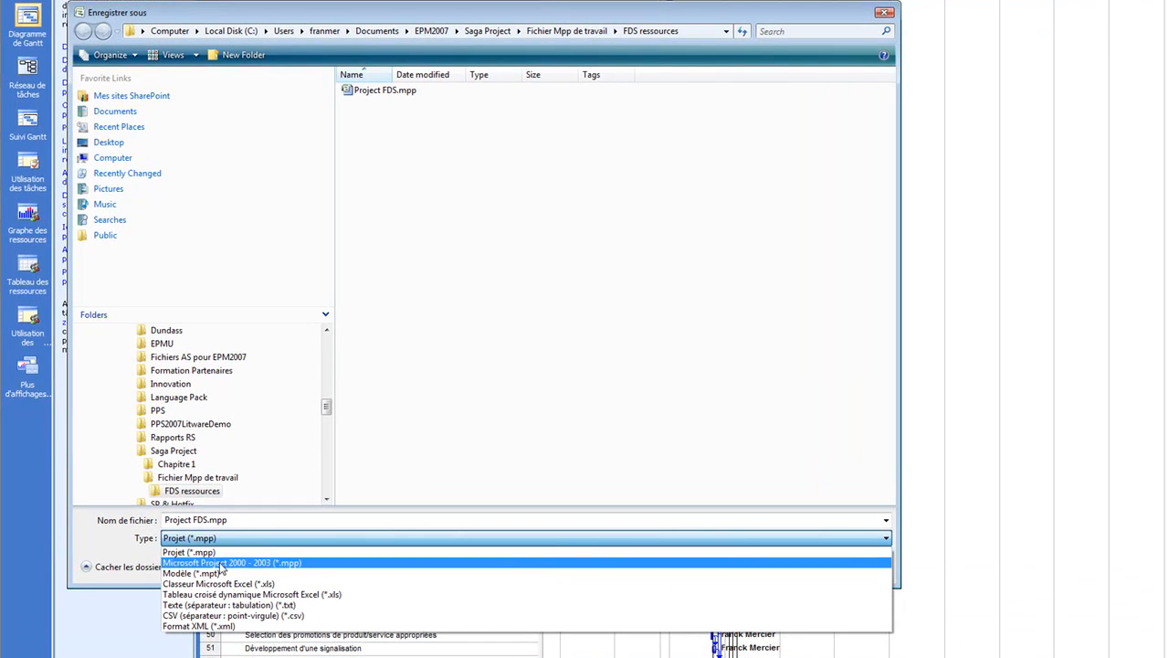
pyautogui.click(219, 574)
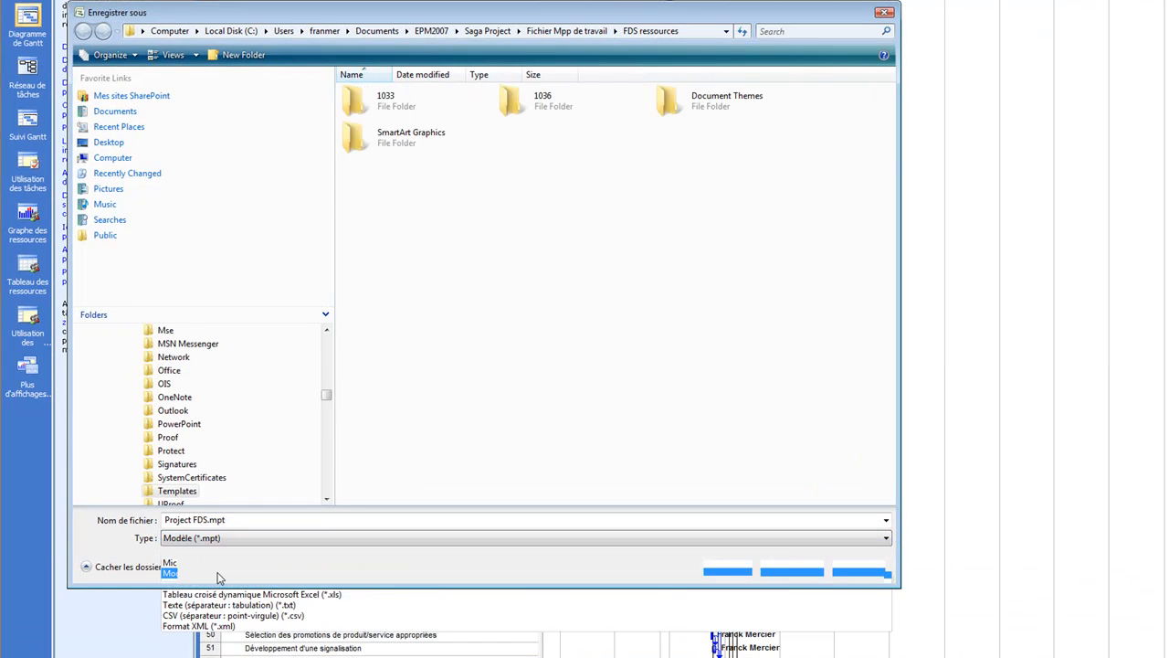
pyautogui.click(226, 521)
pyautogui.click(207, 519)
pyautogui.write('modèle')
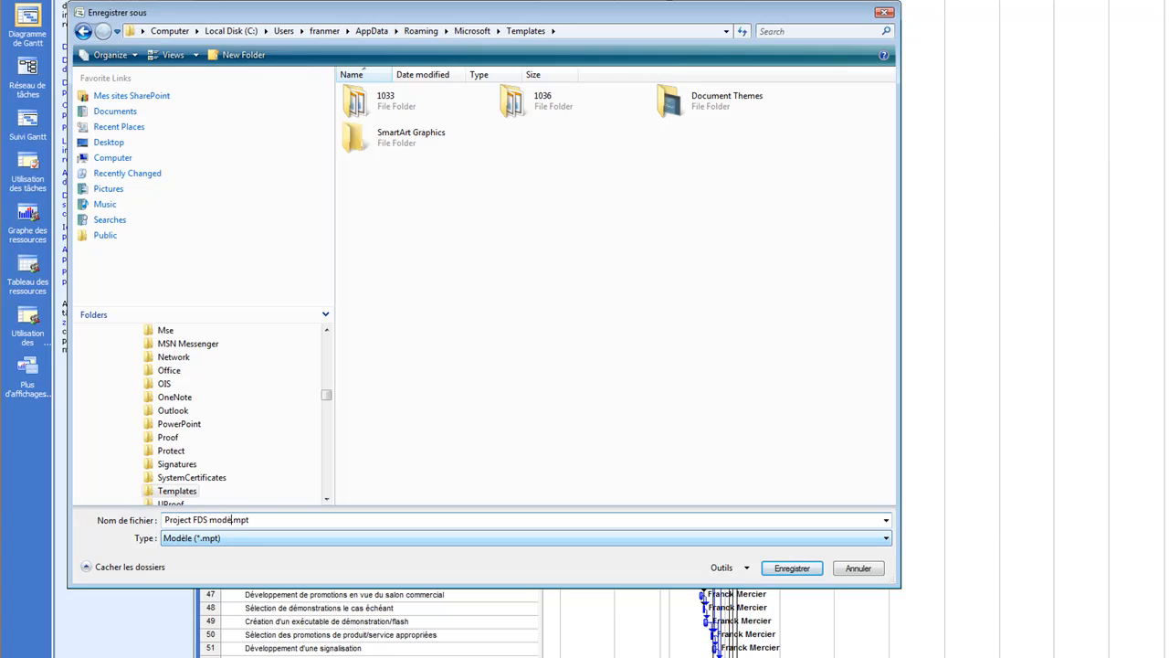
pyautogui.click(791, 569)
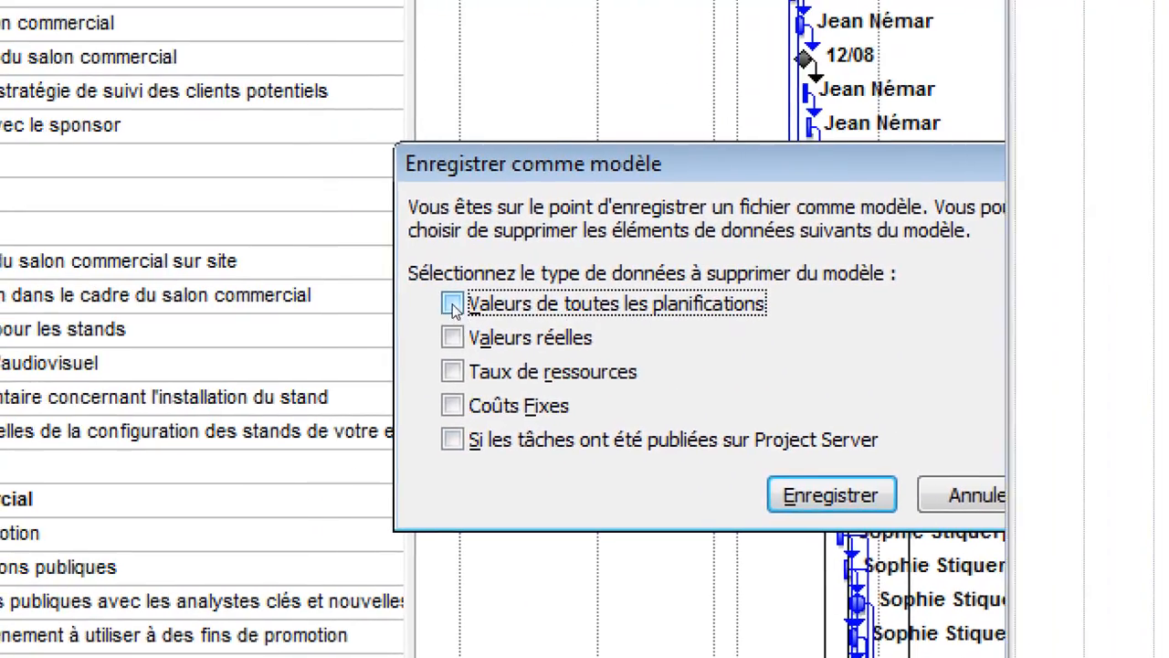
# Exclude Valeurs de toutes les planifications, Valeurs réelles and Si les tâches ont été publiées sur Project Server from the template and save it
pyautogui.click(455, 308)
pyautogui.click(453, 338)
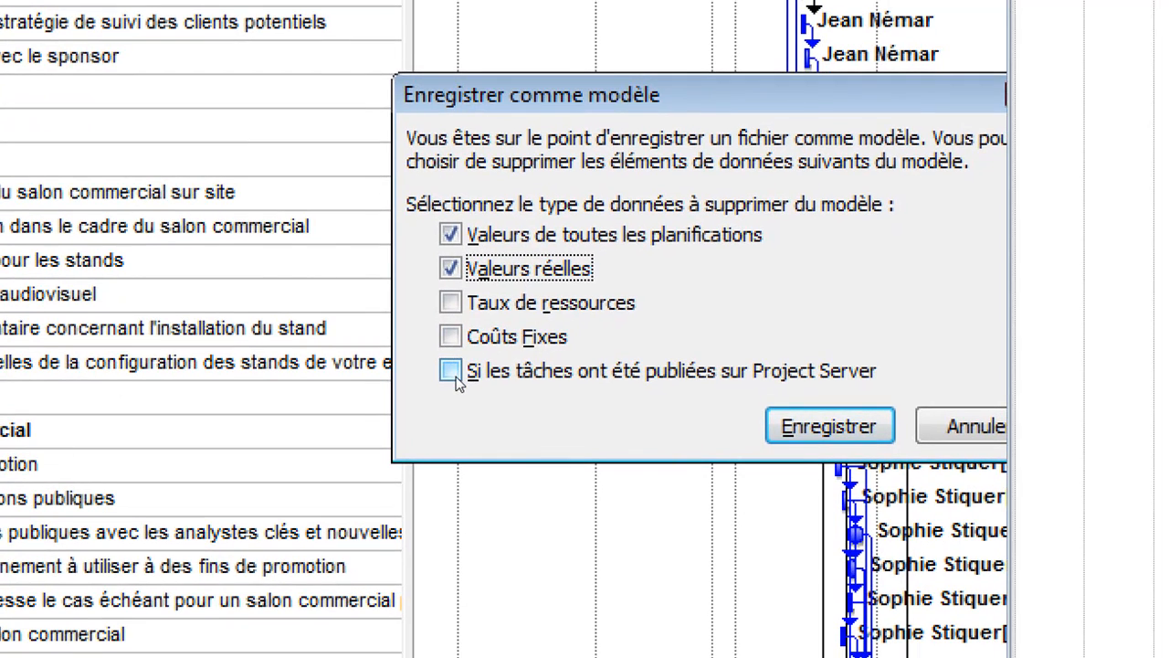
pyautogui.click(453, 372)
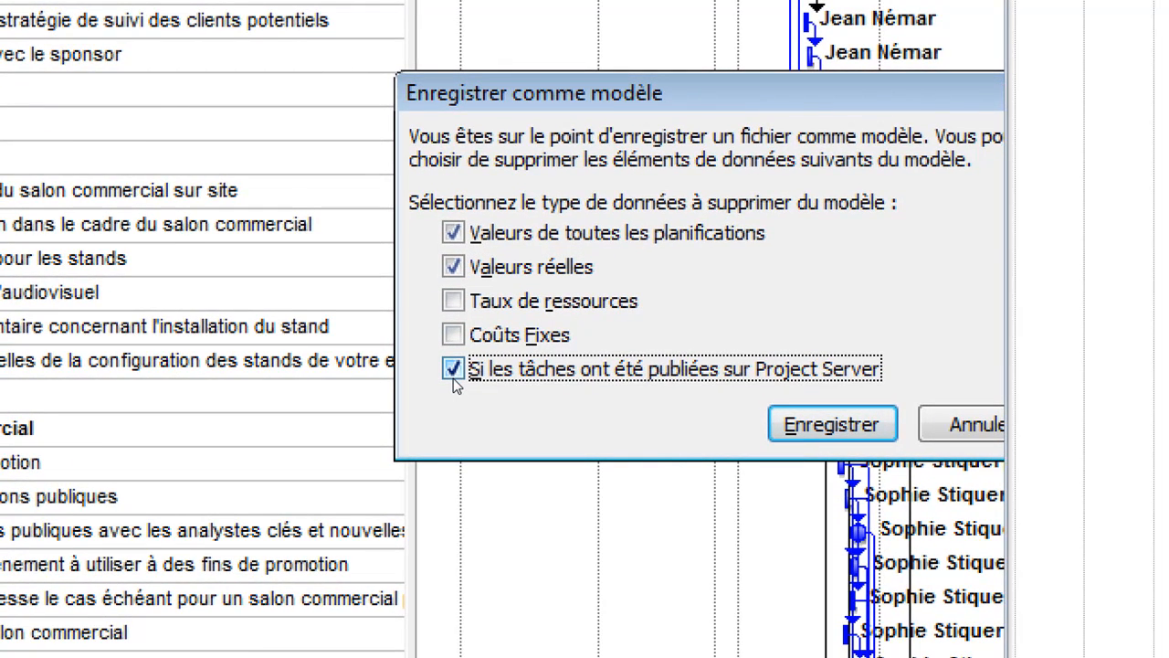
pyautogui.click(643, 402)
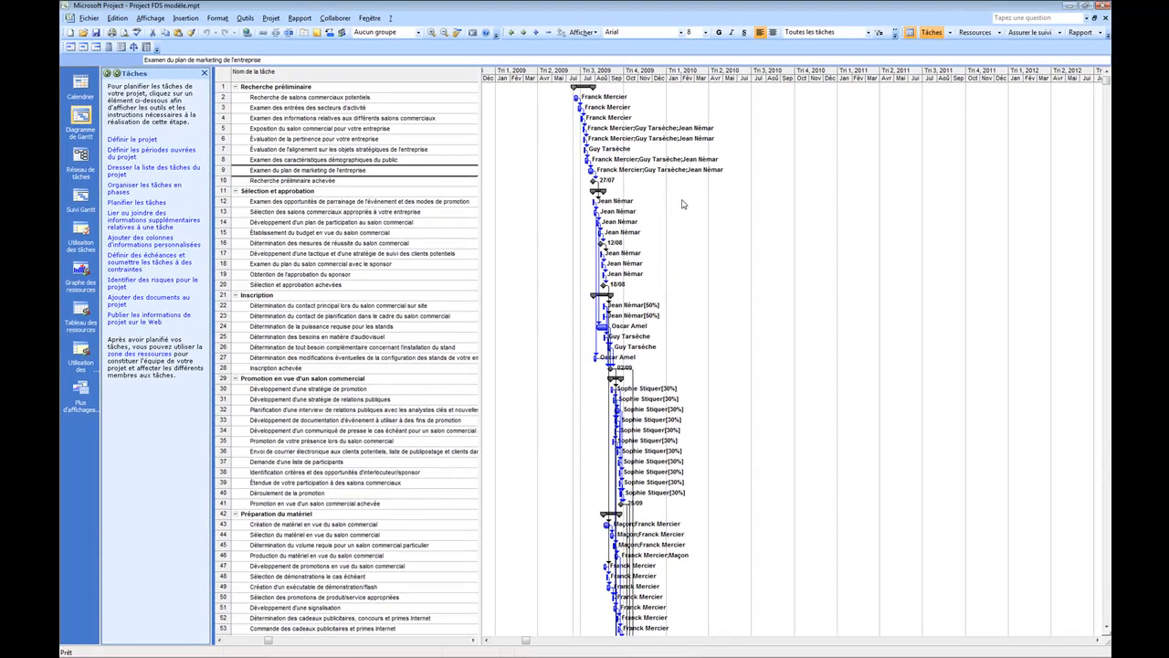
# Close the template and reopen Project FDS modèle.mpt from the recently used files
pyautogui.click(1104, 18)
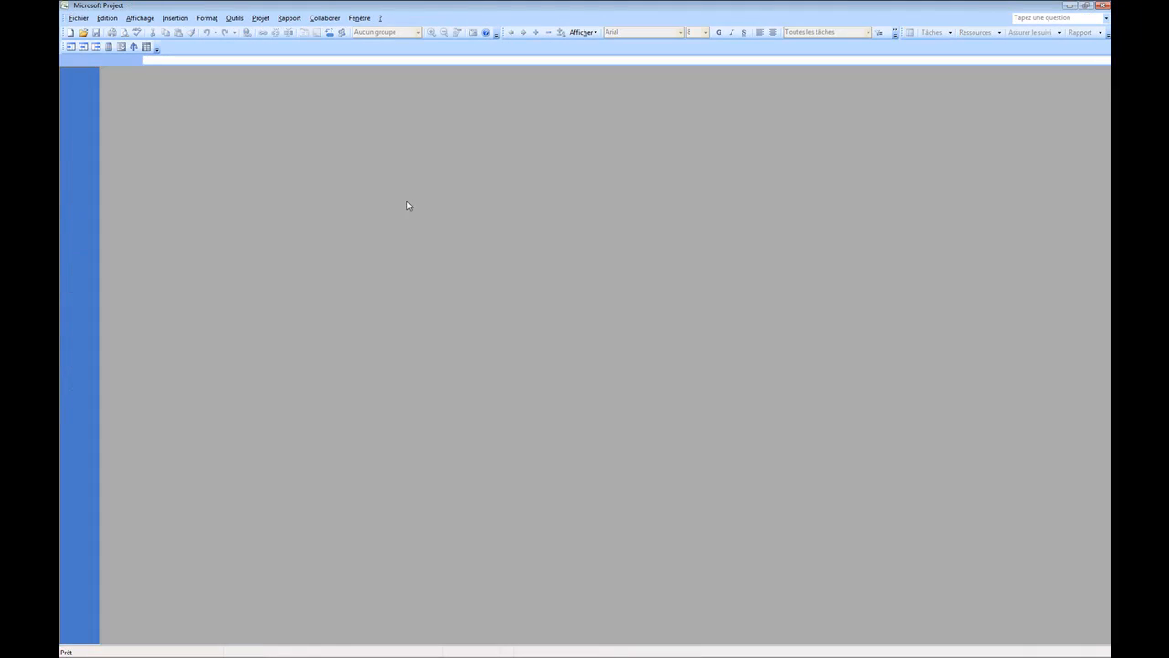
pyautogui.click(81, 19)
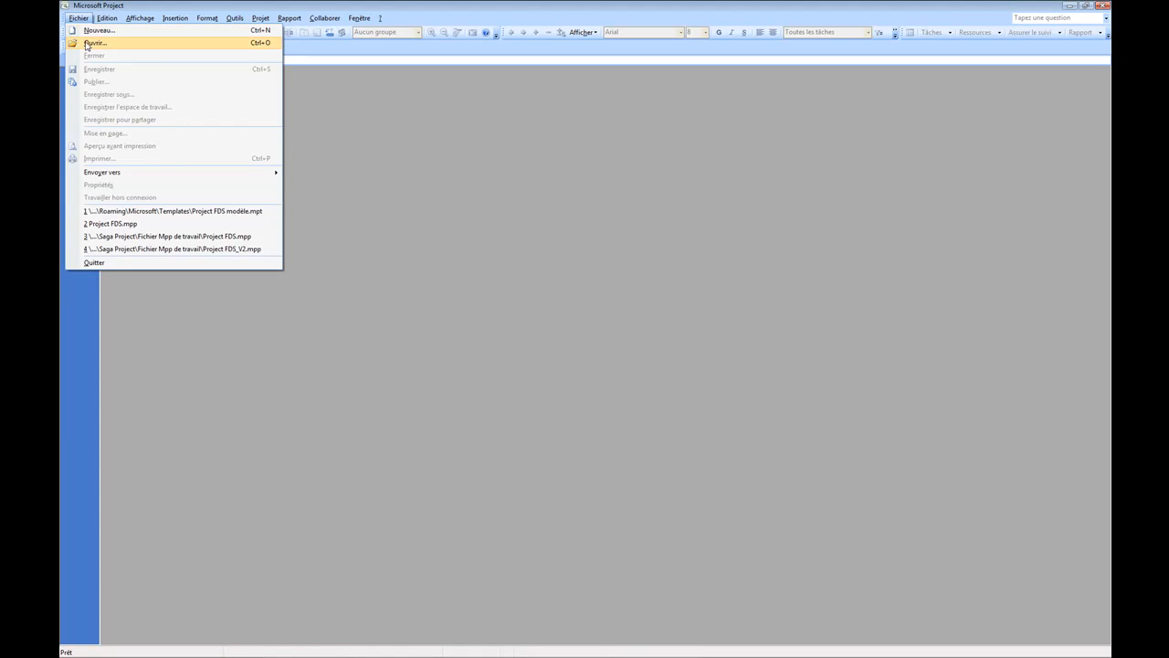
pyautogui.click(236, 213)
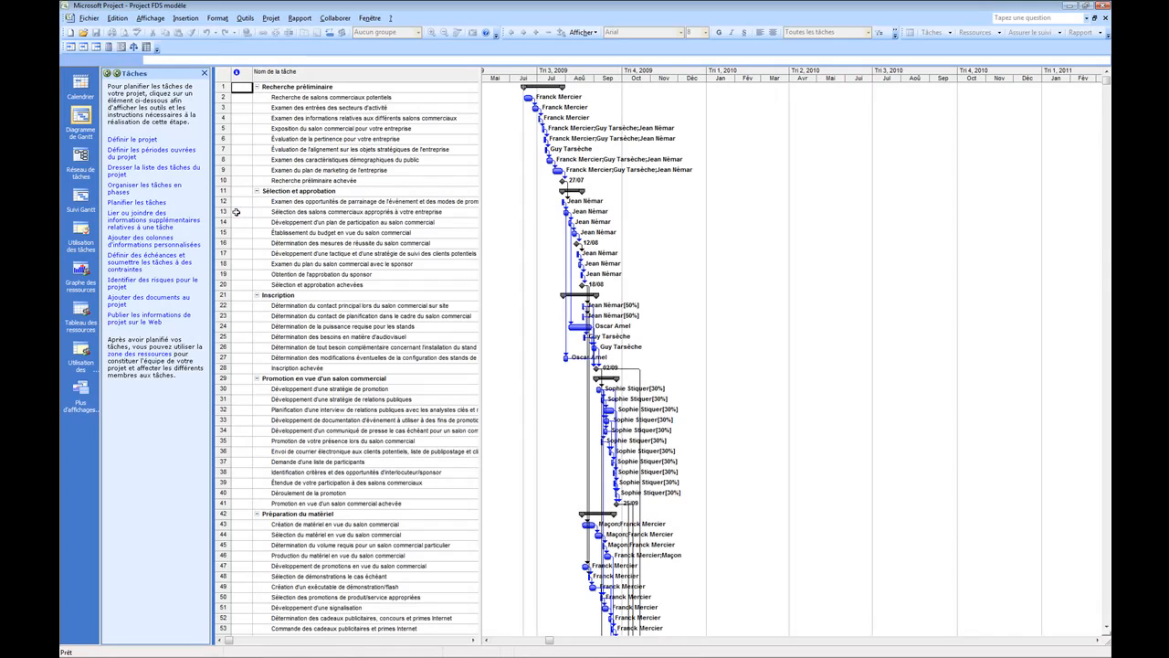